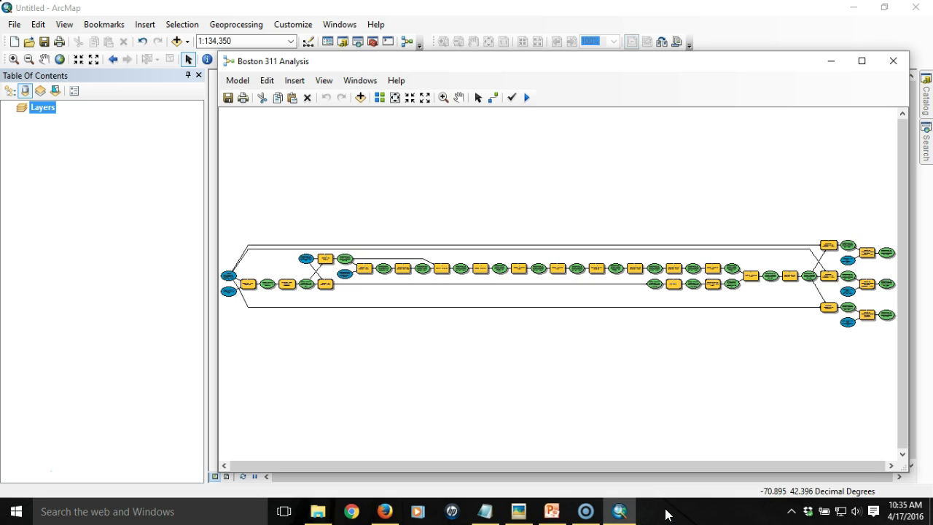
Close the model diagram and reopen Boston 311 Analysis for editing from the Catalog Toolbox.
click(721, 432)
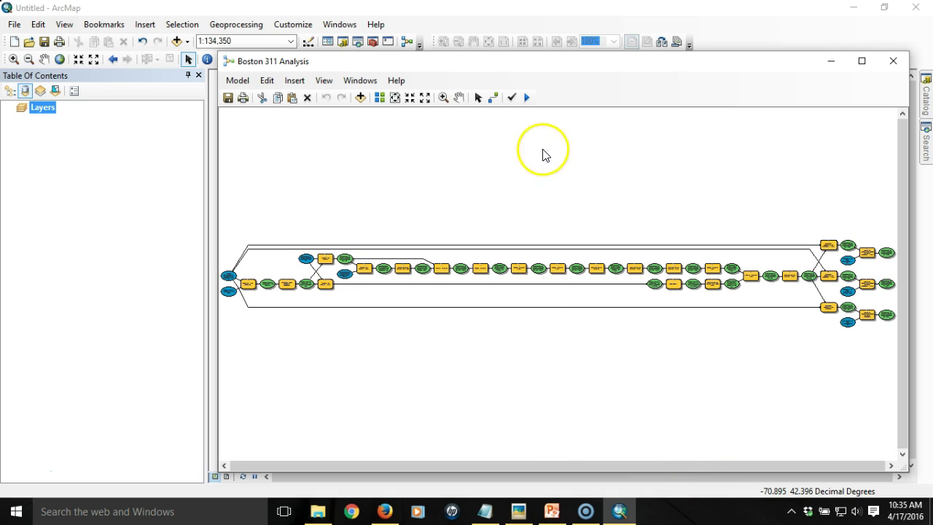
click(895, 62)
click(926, 93)
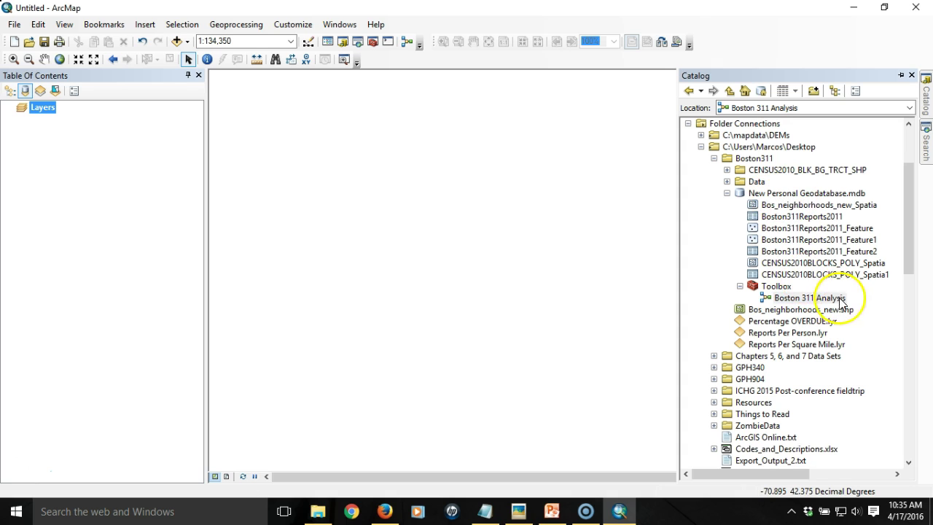
right_click(800, 302)
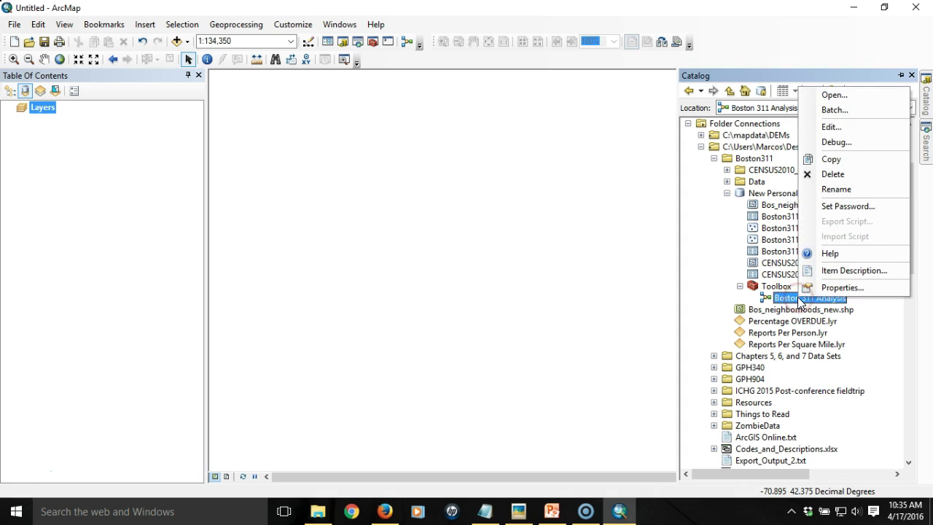
click(845, 128)
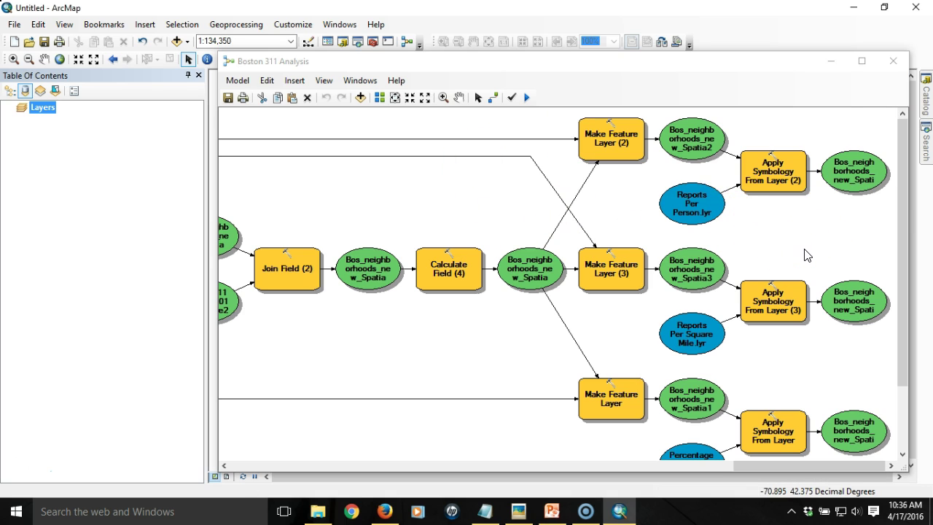
Close the model again and select Boston 311 Analysis in the Catalog tree.
click(893, 61)
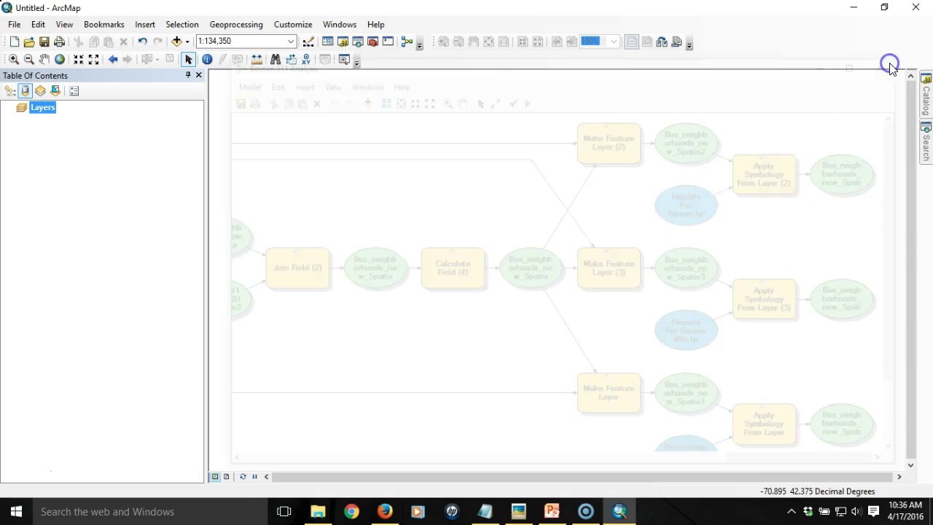
click(920, 93)
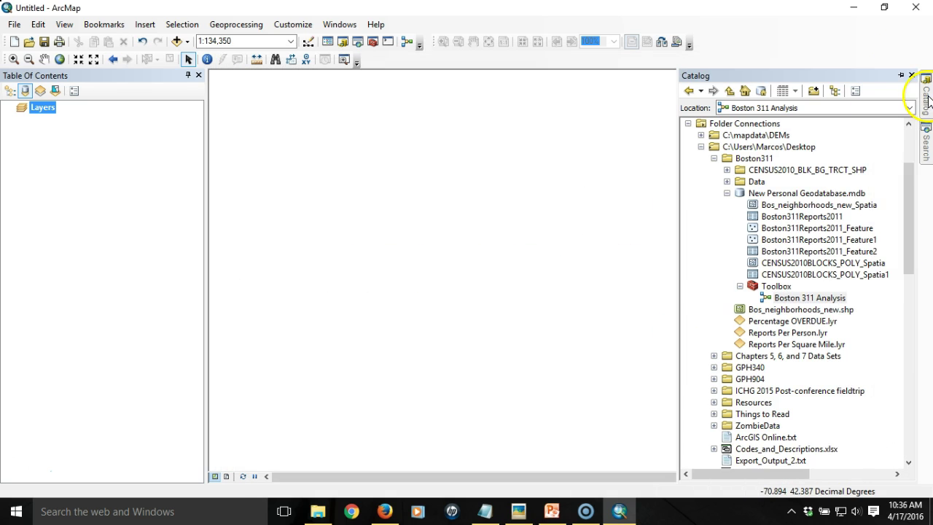
click(800, 300)
Launch Boston 311 Analysis as a tool from the Catalog Toolbox, which shows no parameters.
double_click(800, 299)
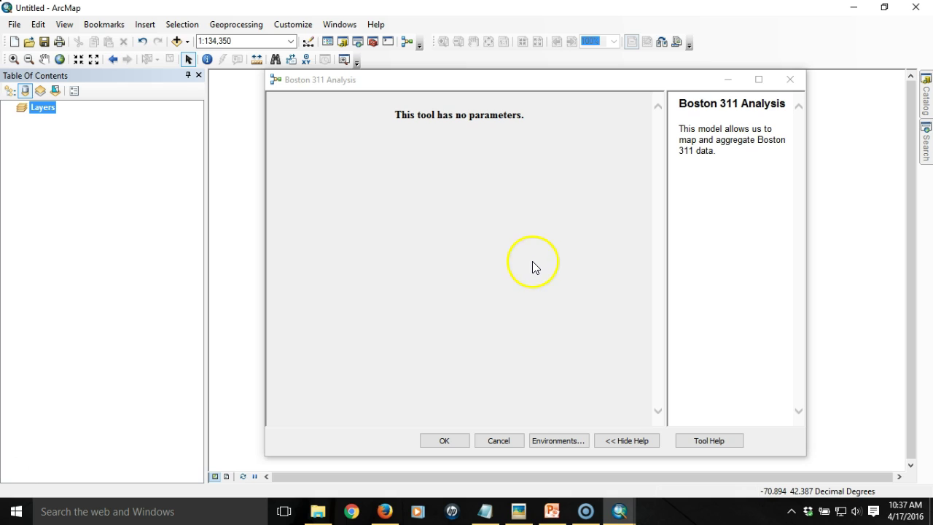
Cancel the tool, reopen the model in ModelBuilder, and scroll to its Boston311_2011.csv input.
click(500, 441)
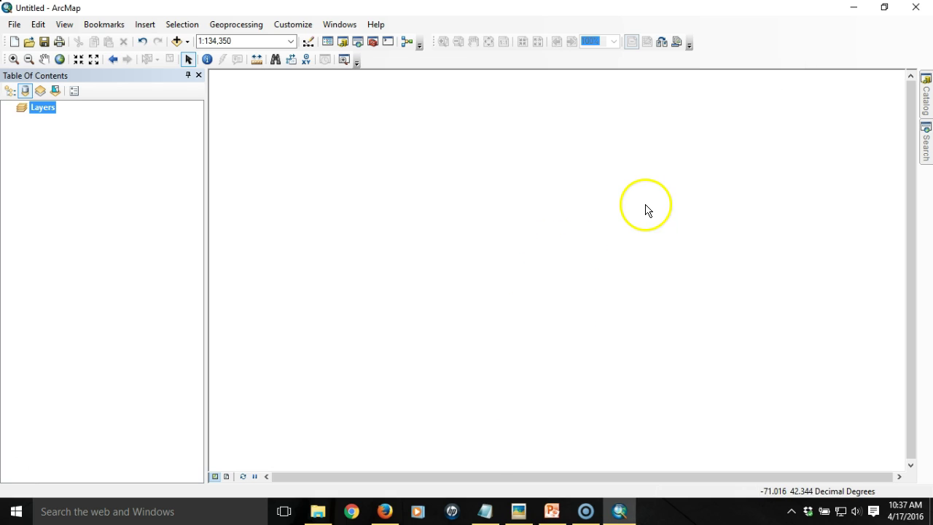
click(927, 104)
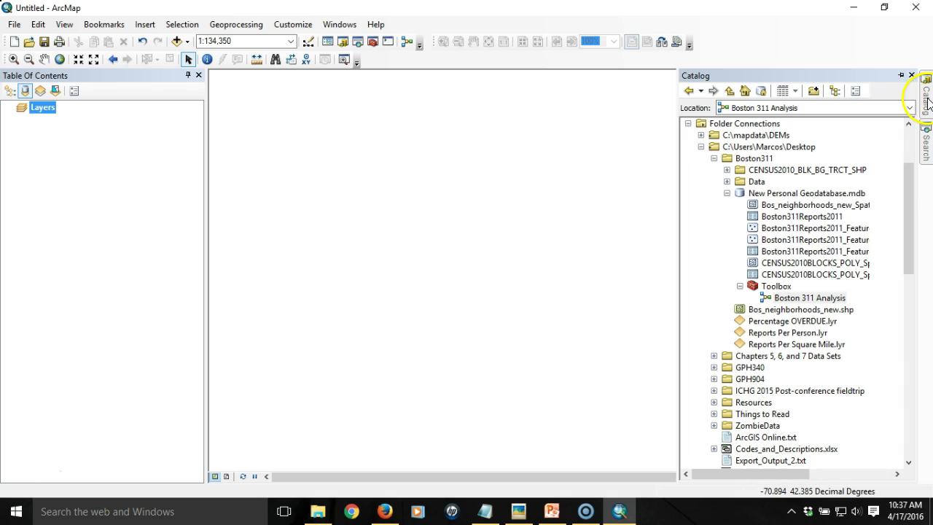
right_click(789, 300)
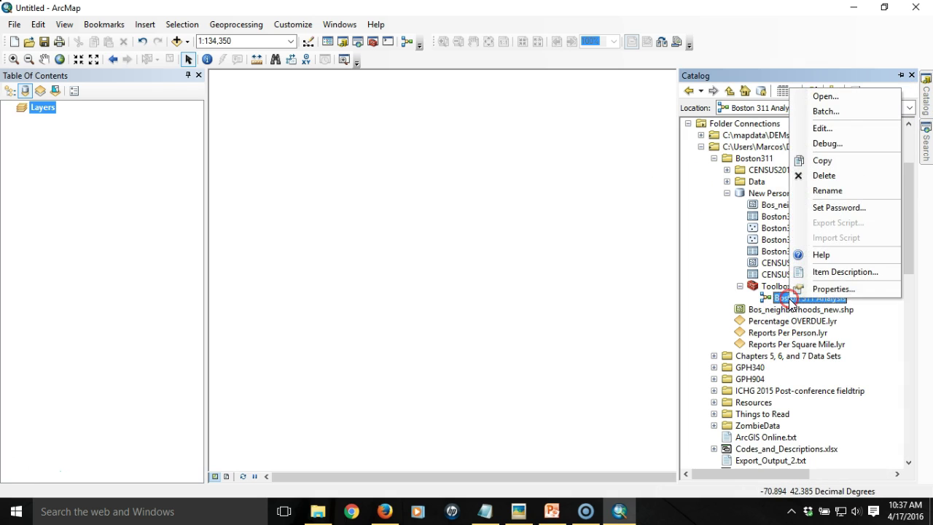
click(829, 127)
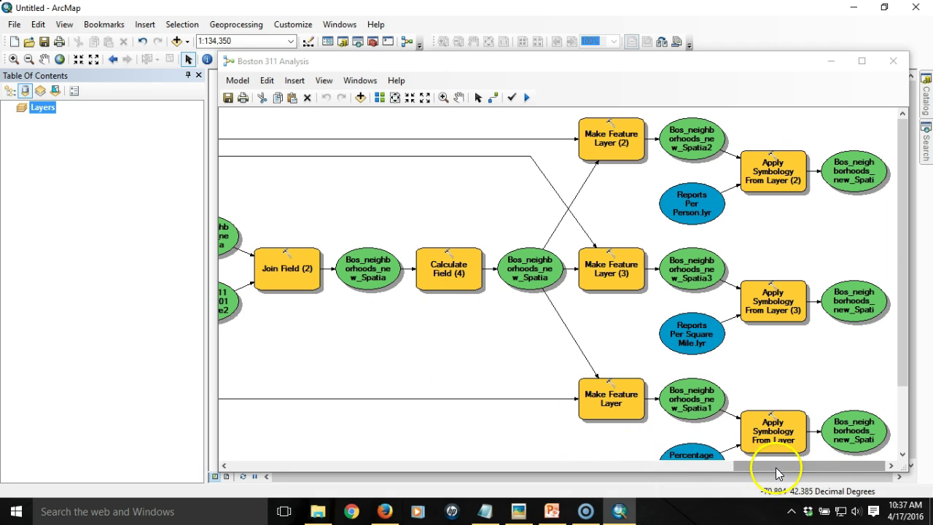
drag(777, 465, 244, 465)
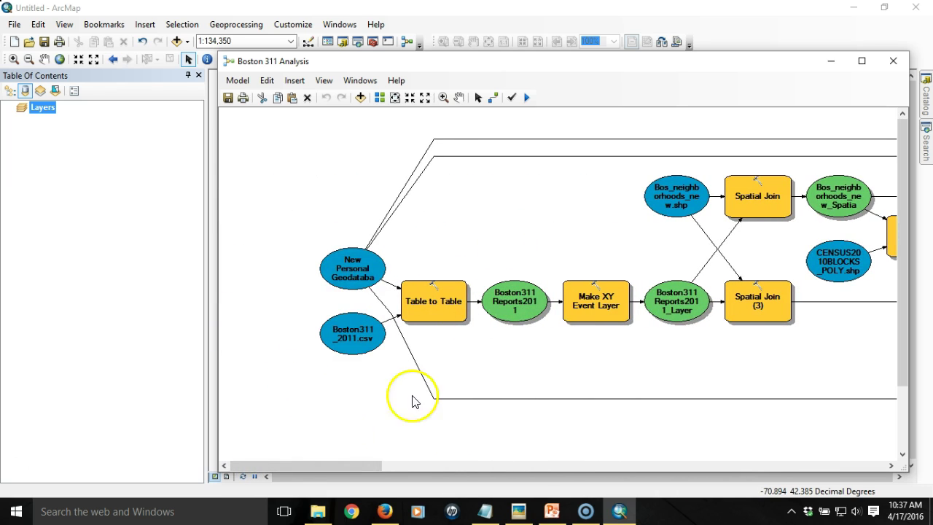
click(370, 404)
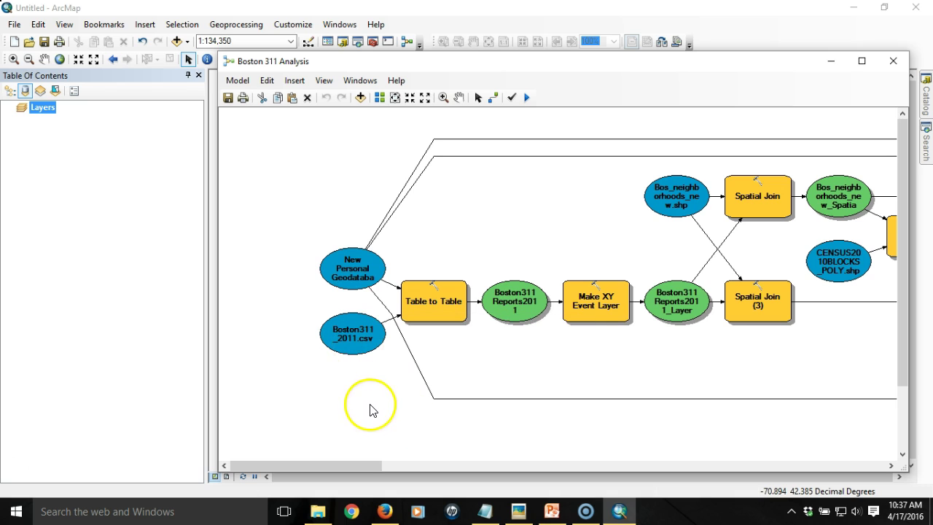
drag(370, 410, 520, 377)
Set Boston311_2011.csv as a model parameter and close ModelBuilder.
right_click(361, 324)
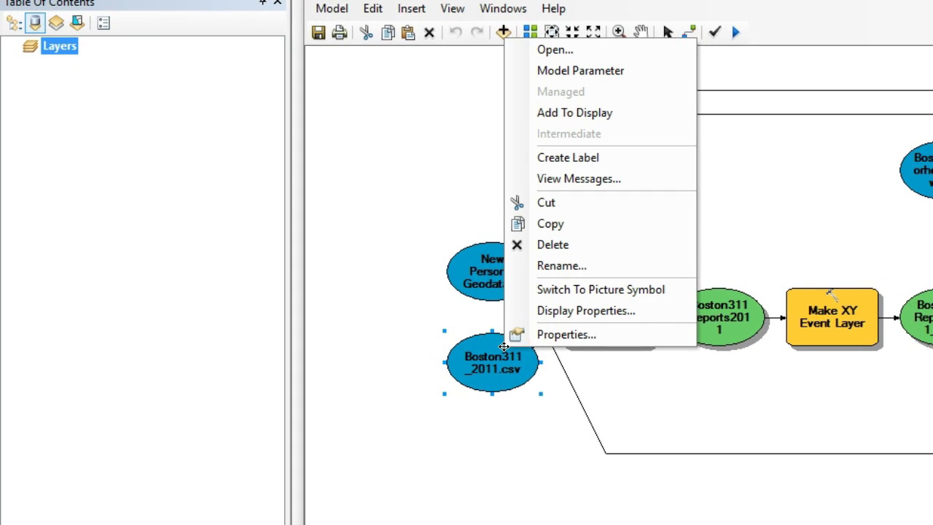
click(613, 70)
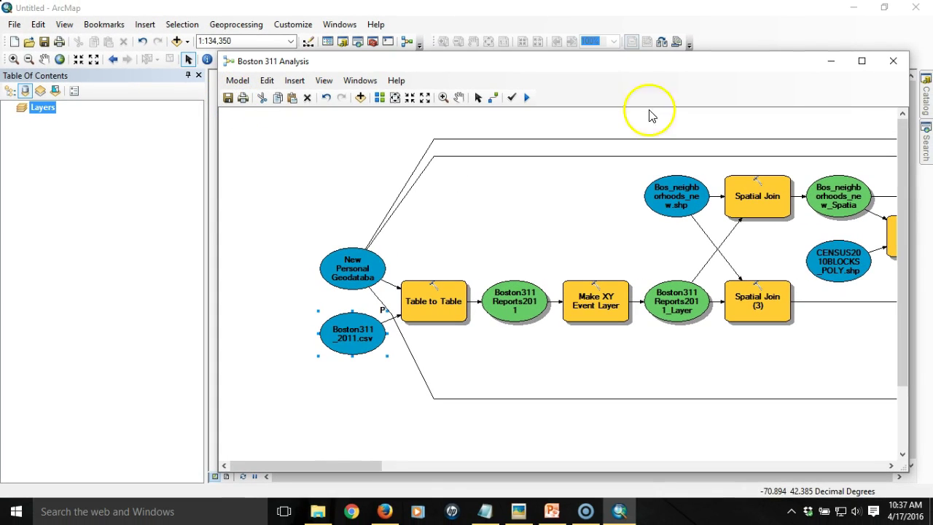
click(893, 60)
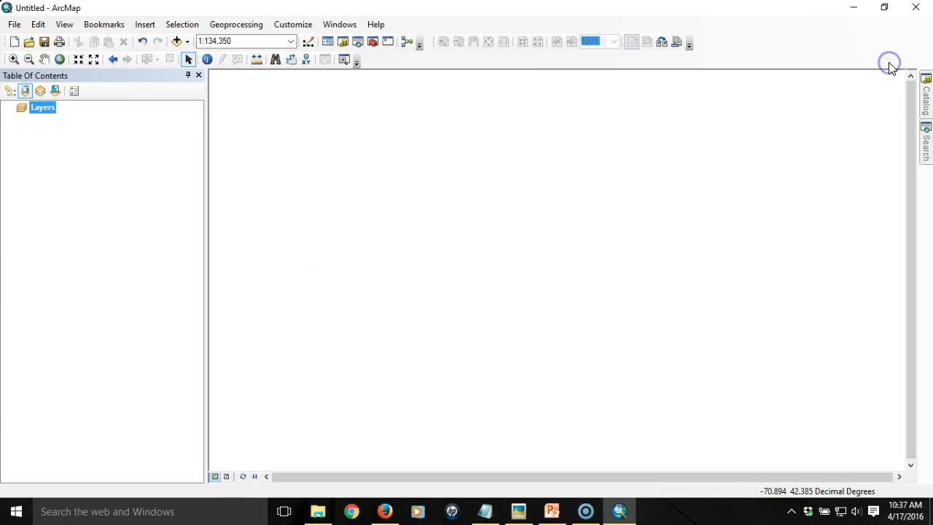
Check that the Boston 311 Analysis tool now asks for the Boston311_2011.csv input, then cancel.
click(921, 102)
double_click(805, 299)
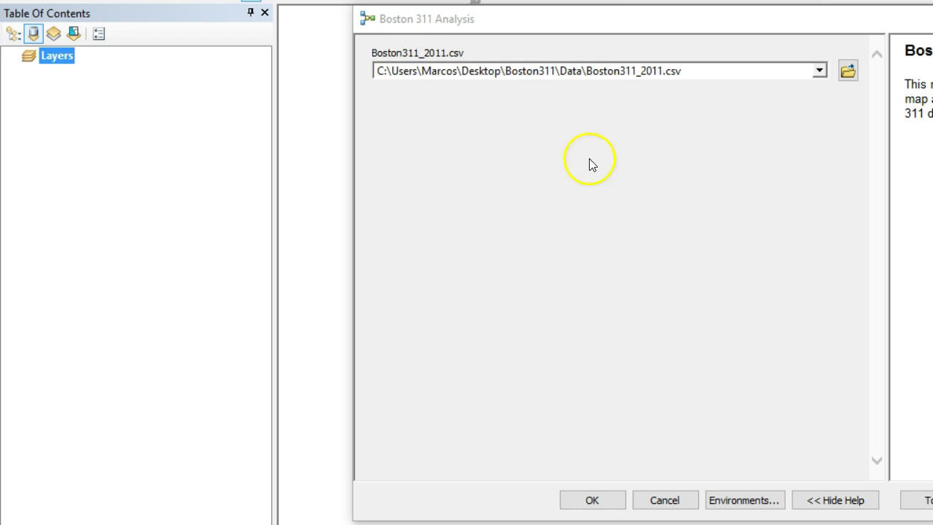
click(666, 502)
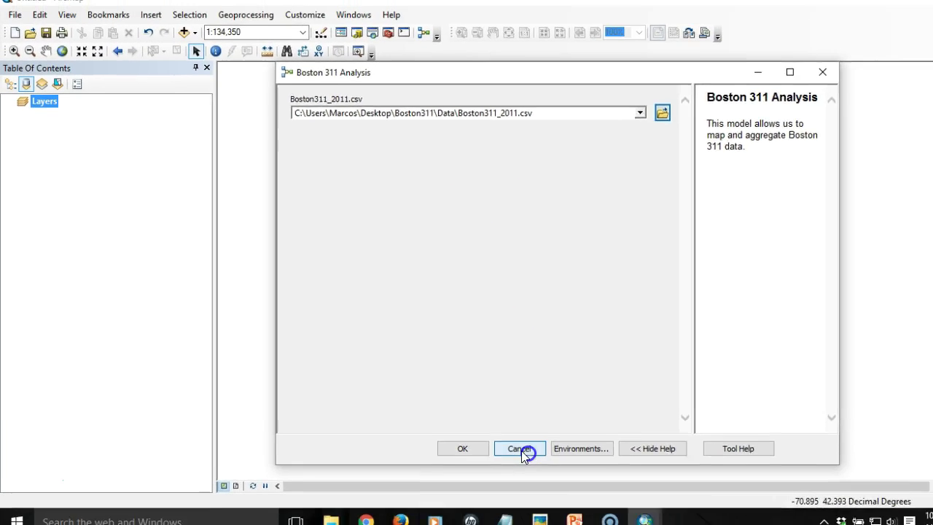
Reopen the model for editing and rename the CSV input to 'Boston 311 Input File'.
click(925, 106)
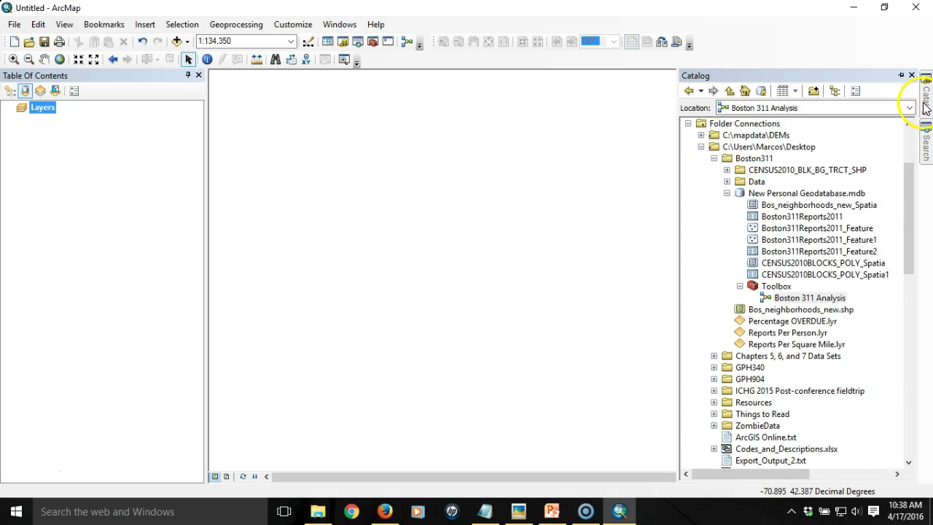
right_click(791, 296)
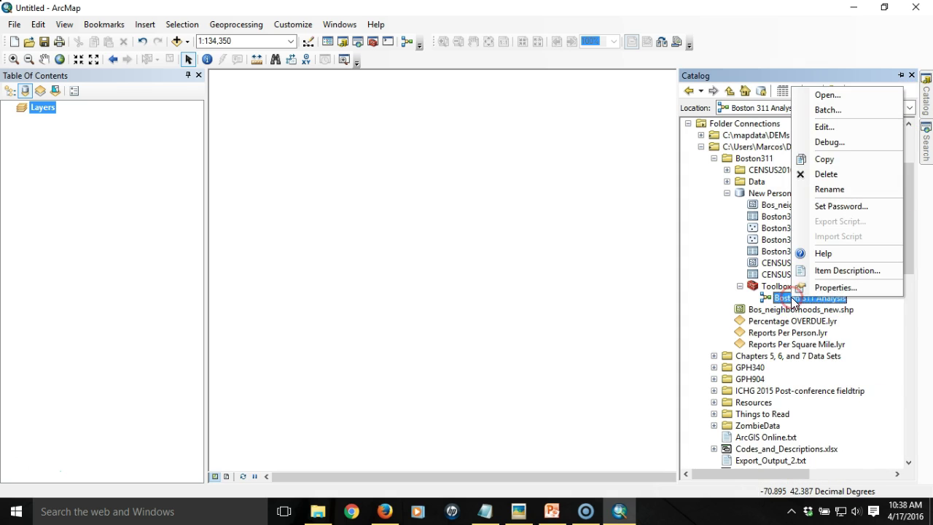
click(833, 128)
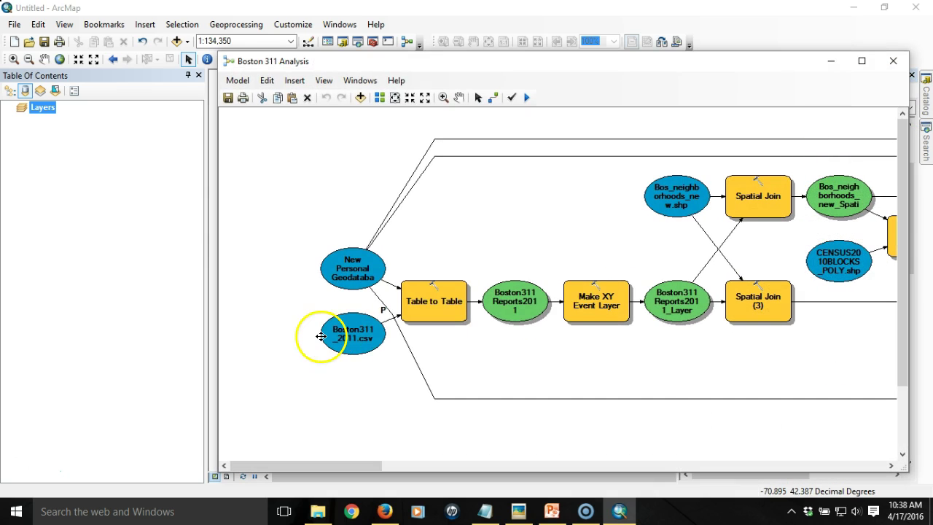
right_click(358, 339)
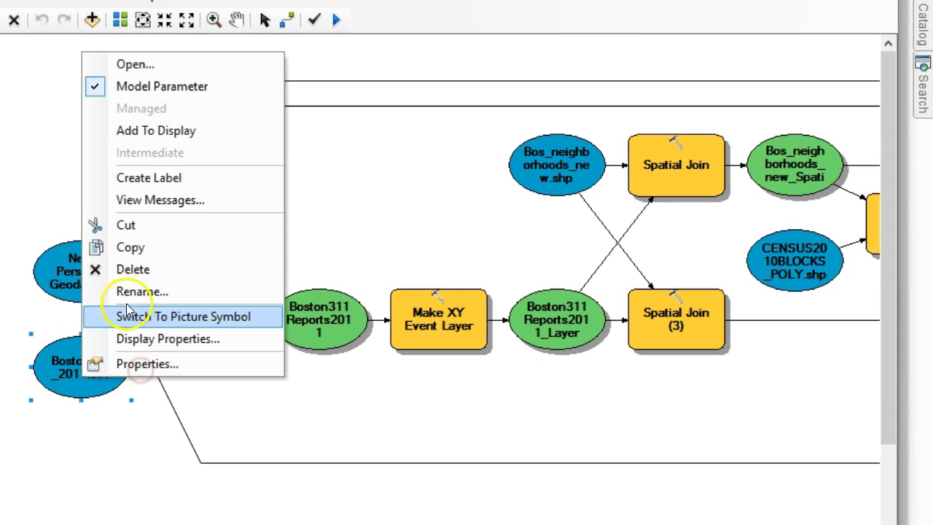
click(154, 291)
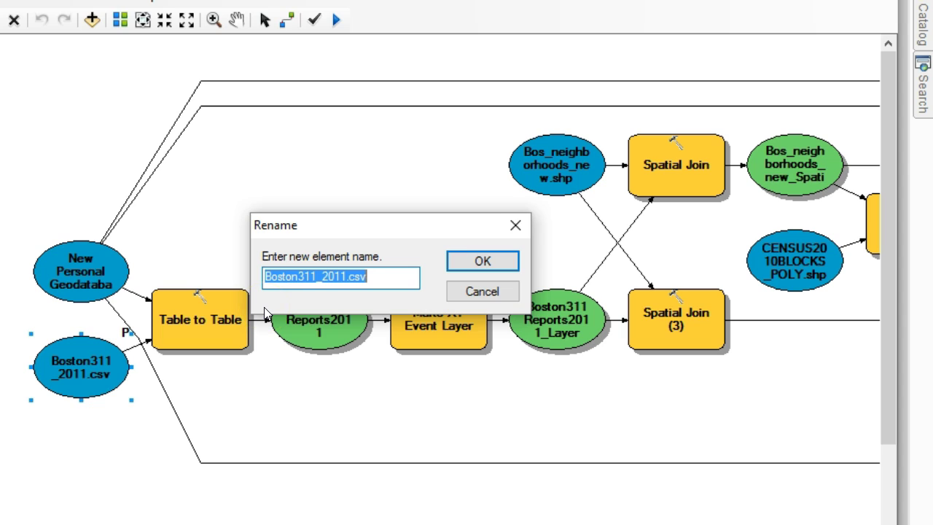
text(Boston)
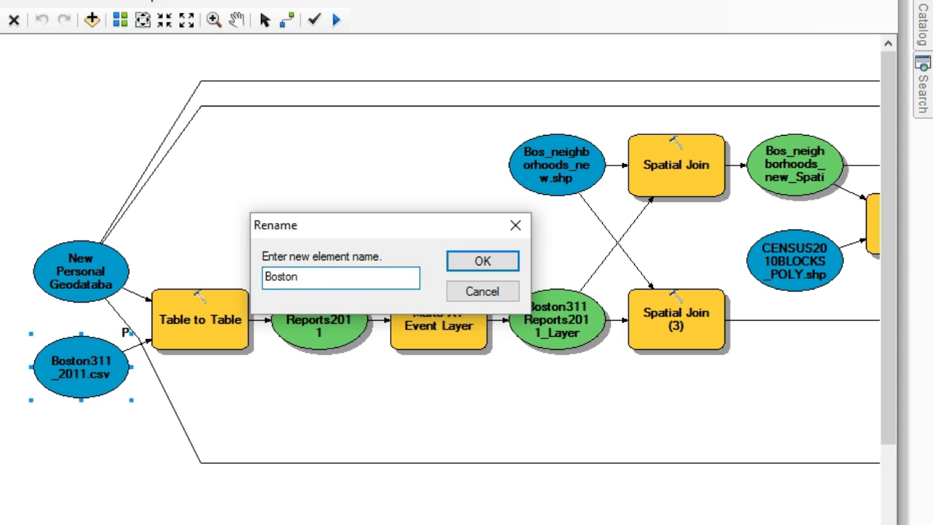
text( 311 Input File)
click(482, 262)
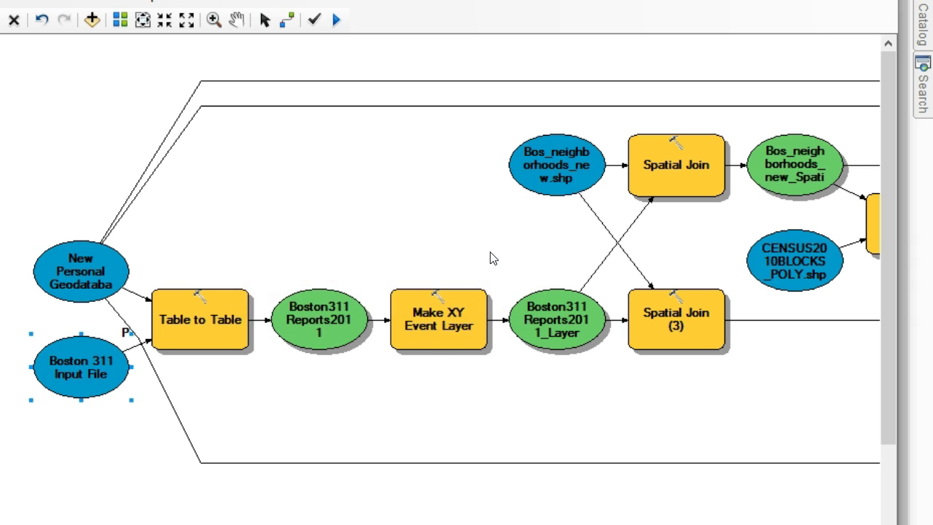
Clear the input's default Boston311_2011.csv path and save the model.
right_click(111, 368)
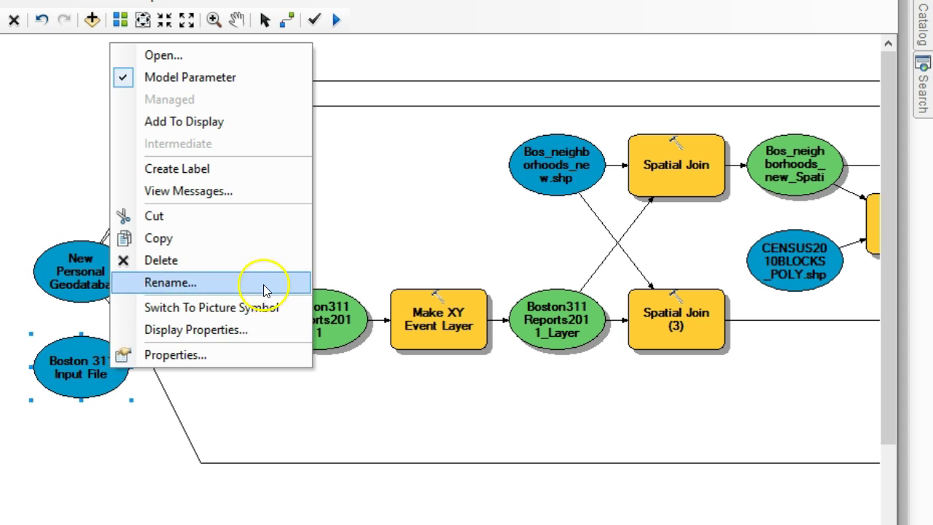
double_click(109, 368)
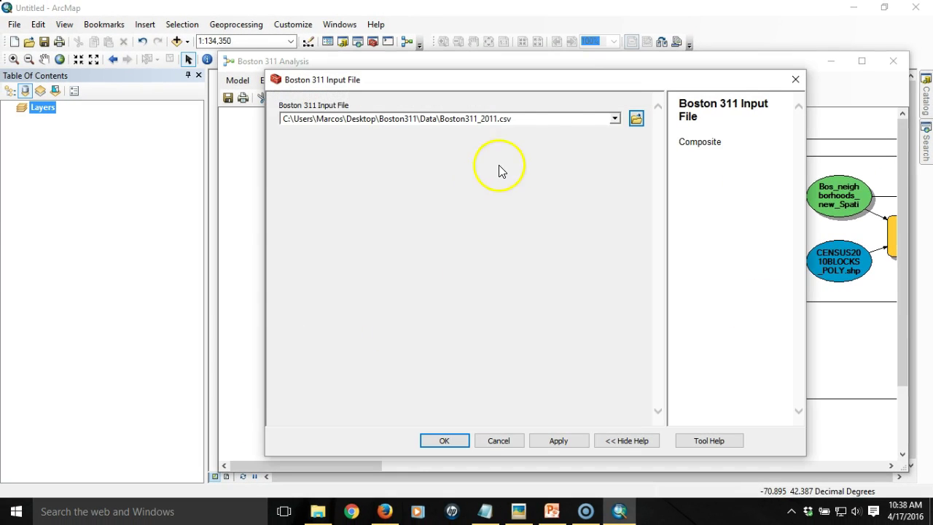
drag(532, 119, 229, 124)
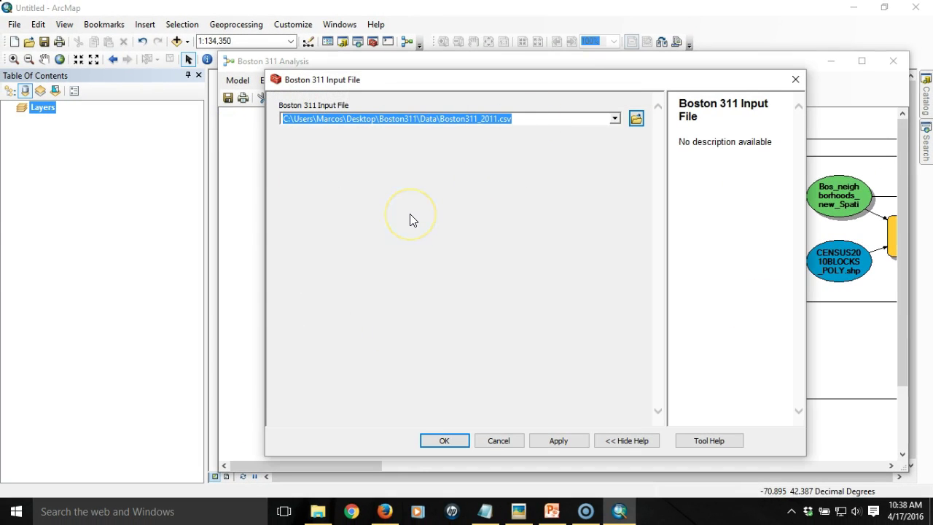
key(Delete)
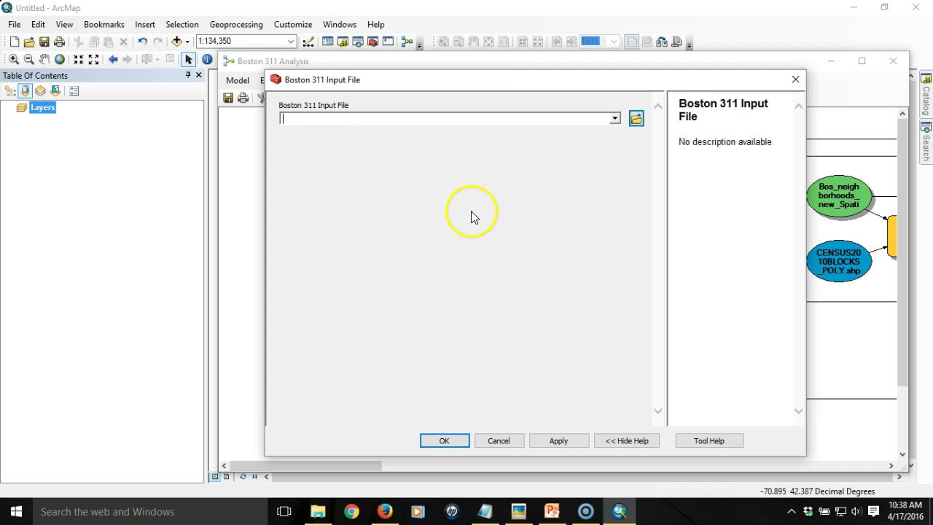
click(448, 440)
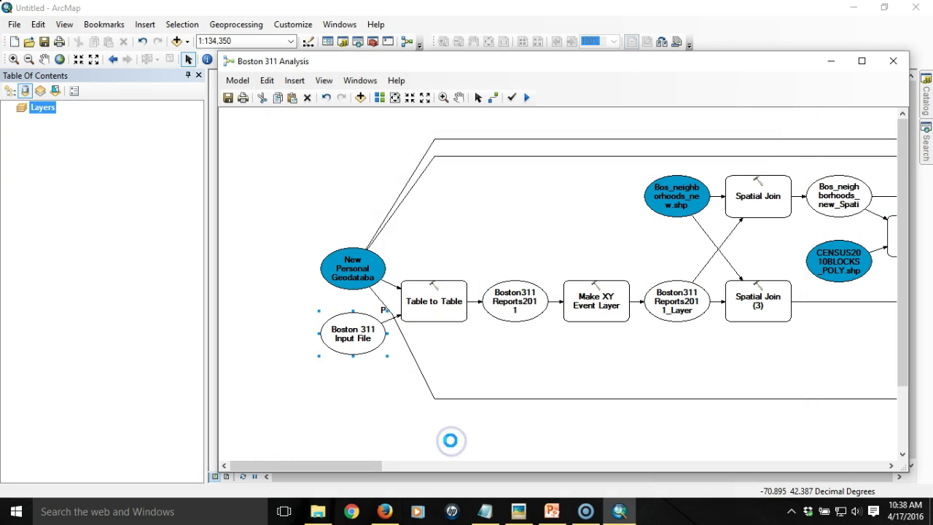
click(401, 412)
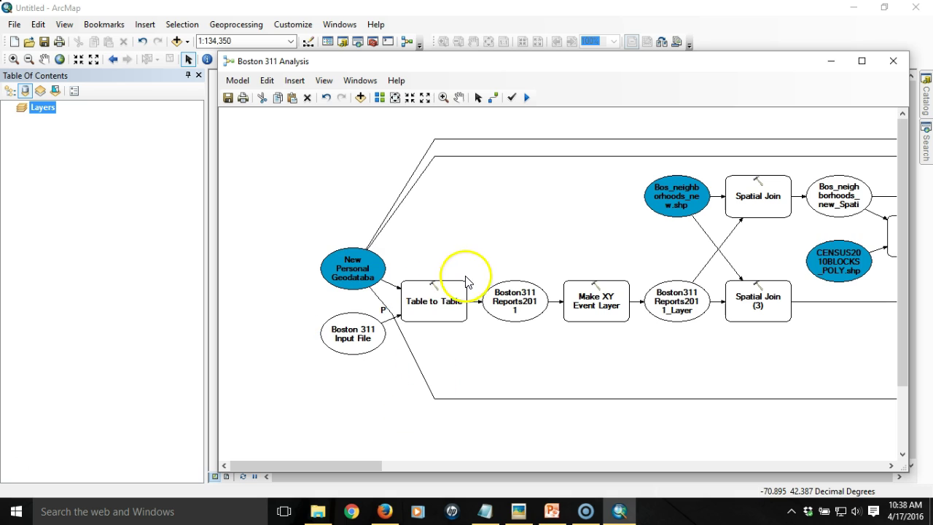
click(227, 99)
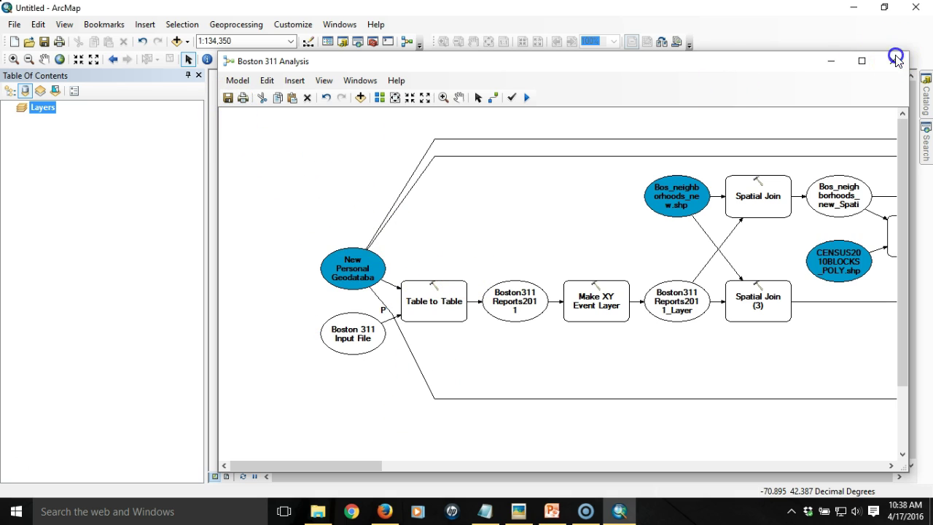
Close ModelBuilder, confirm the tool shows an empty Boston 311 Input File field, then cancel.
click(893, 61)
click(925, 95)
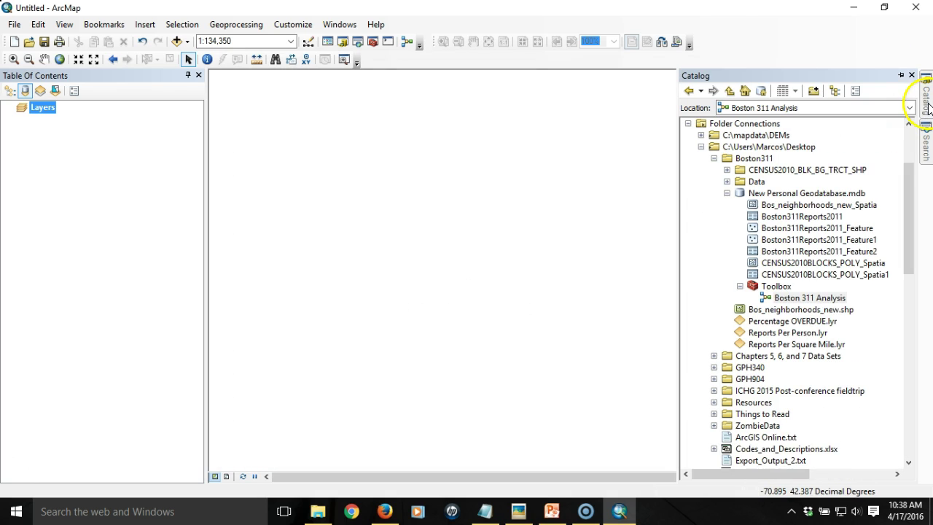
click(794, 297)
double_click(795, 298)
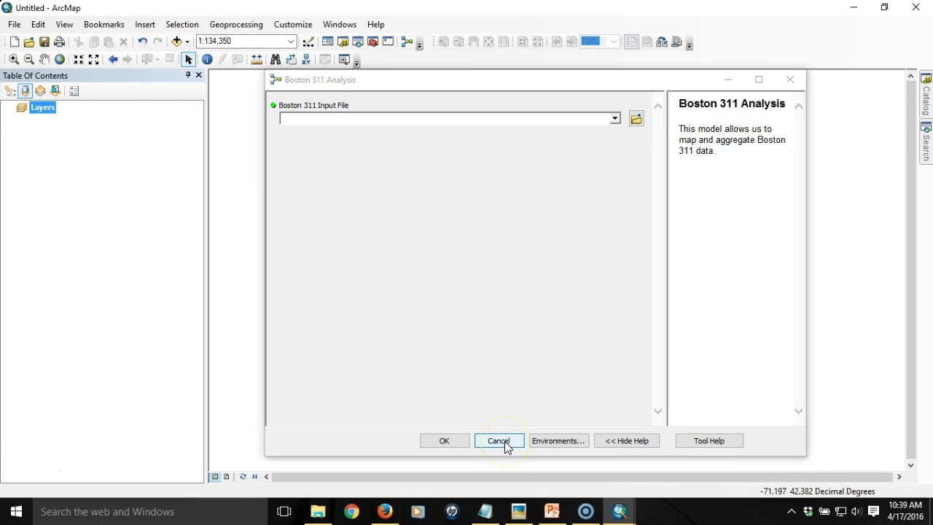
click(500, 440)
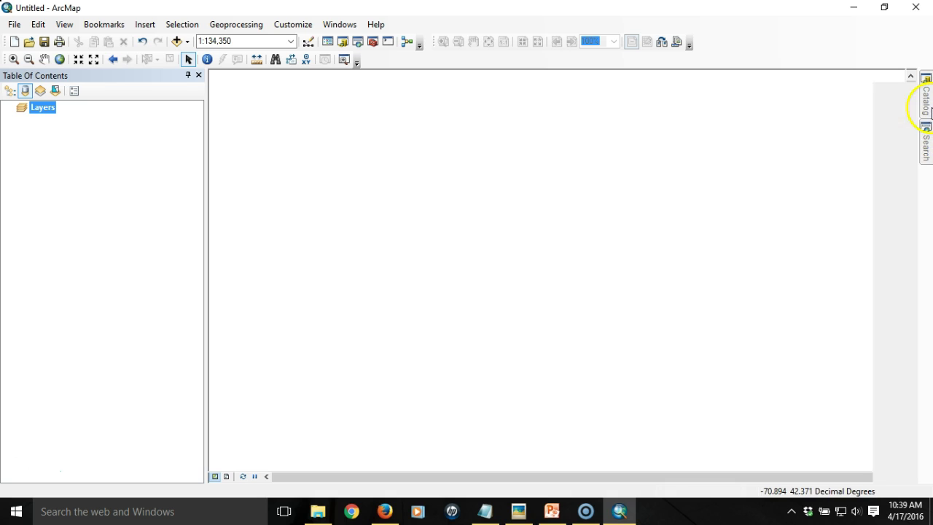
Reopen Boston 311 Analysis in ModelBuilder and scroll to its three Apply Symbology From Layer outputs.
mouse_move(926, 103)
right_click(800, 299)
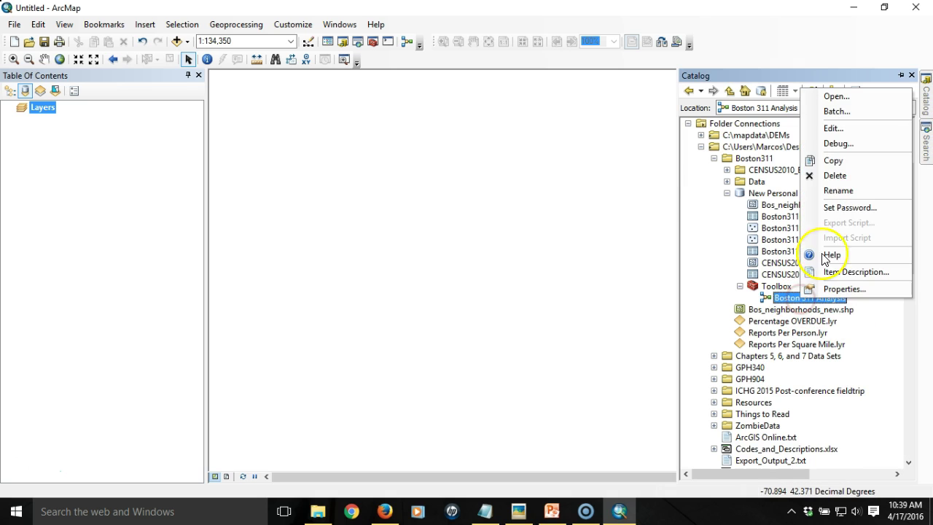
click(840, 129)
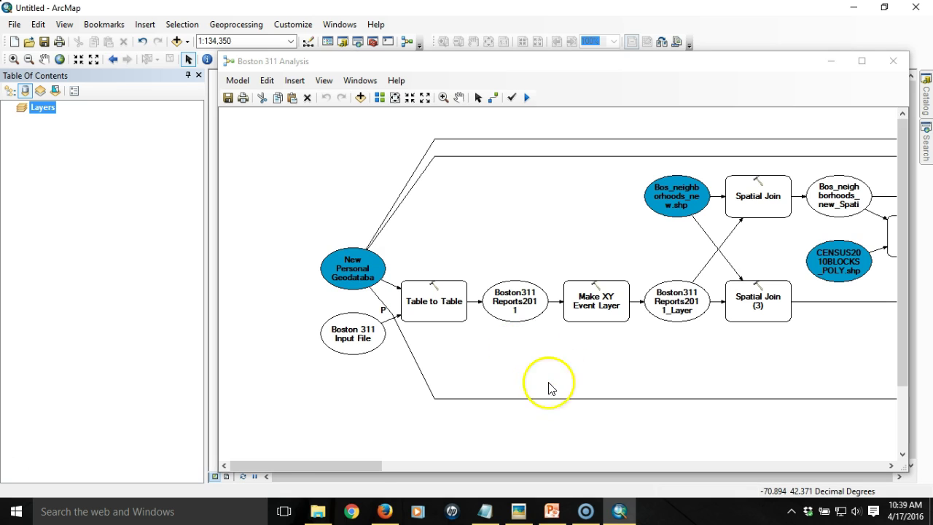
drag(327, 466, 867, 450)
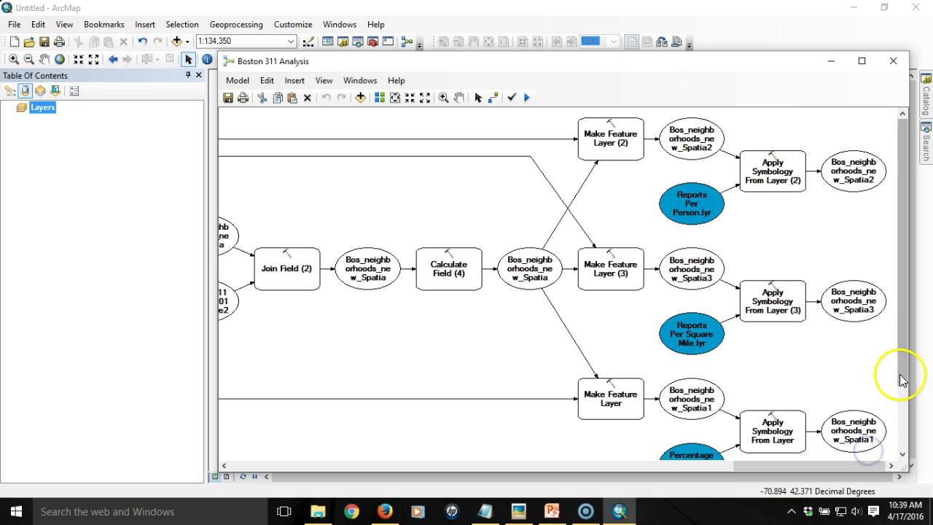
drag(902, 335, 904, 354)
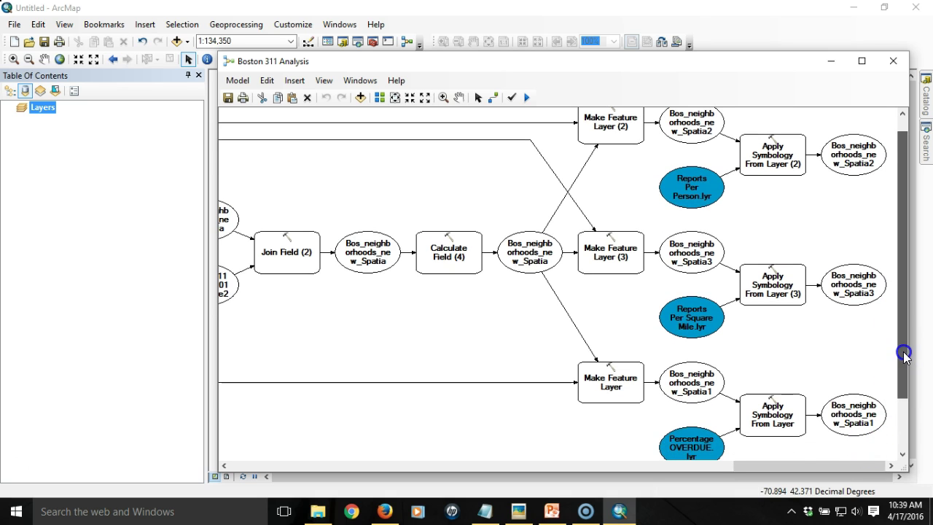
click(892, 466)
drag(894, 466, 894, 466)
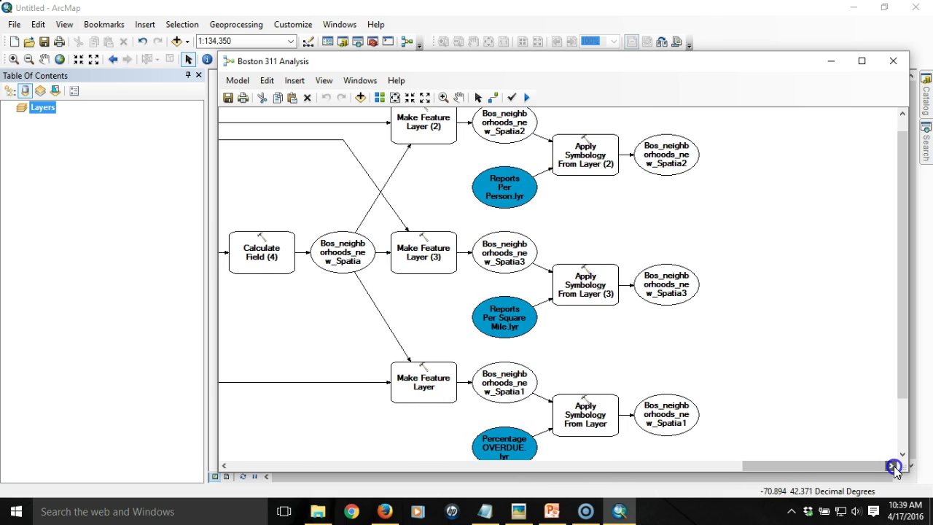
click(771, 291)
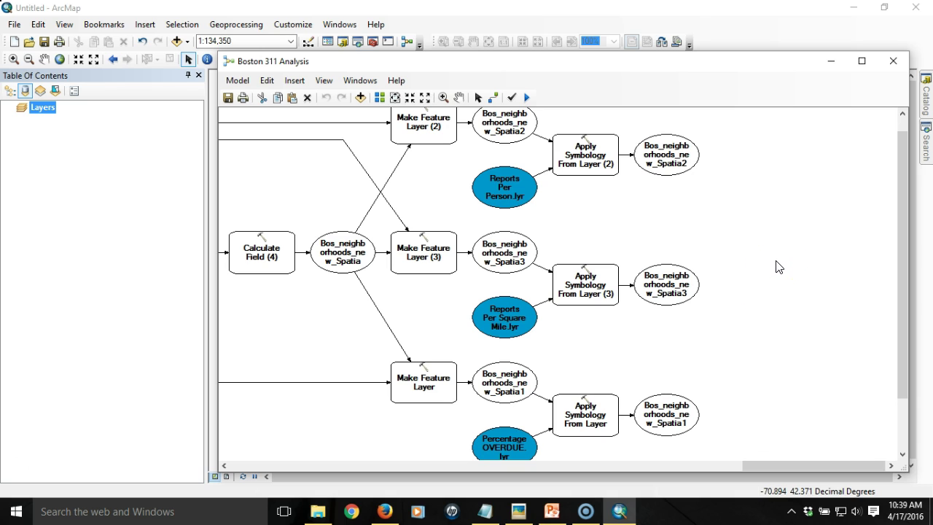
click(777, 268)
right_click(680, 155)
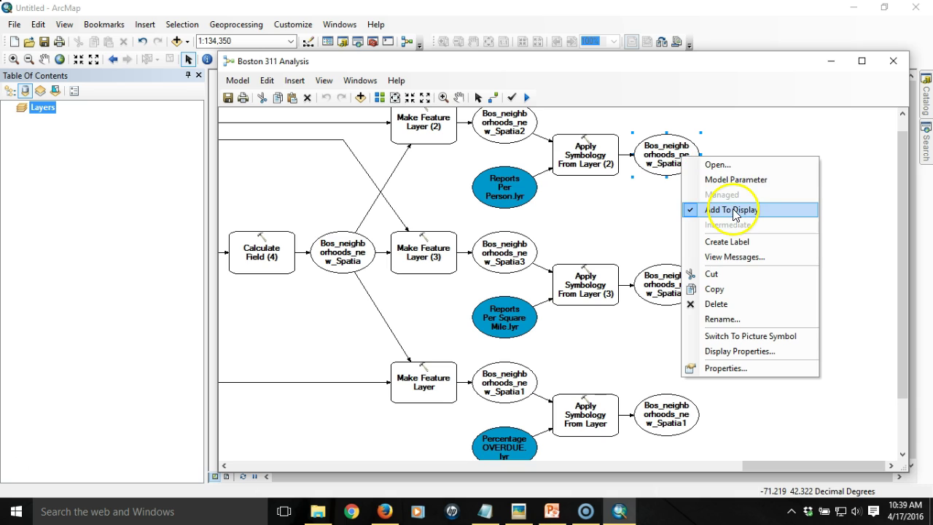
click(750, 118)
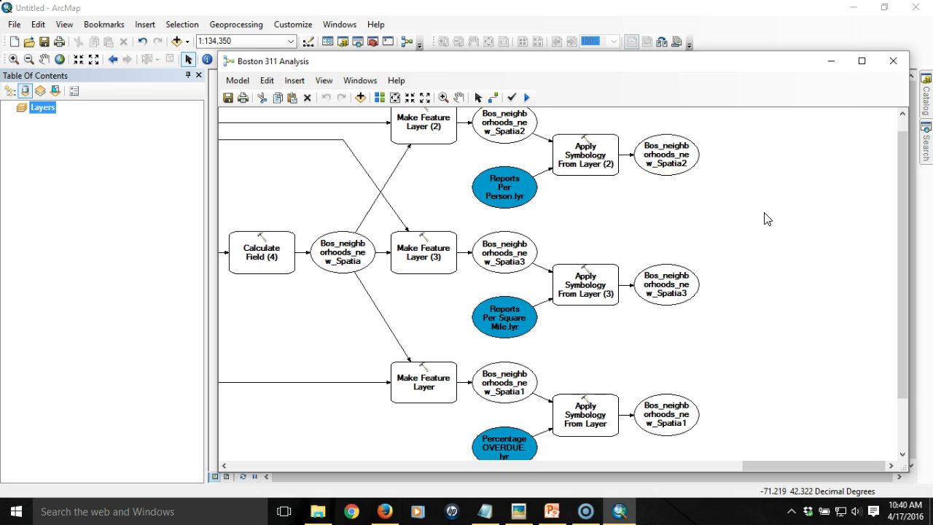
right_click(686, 157)
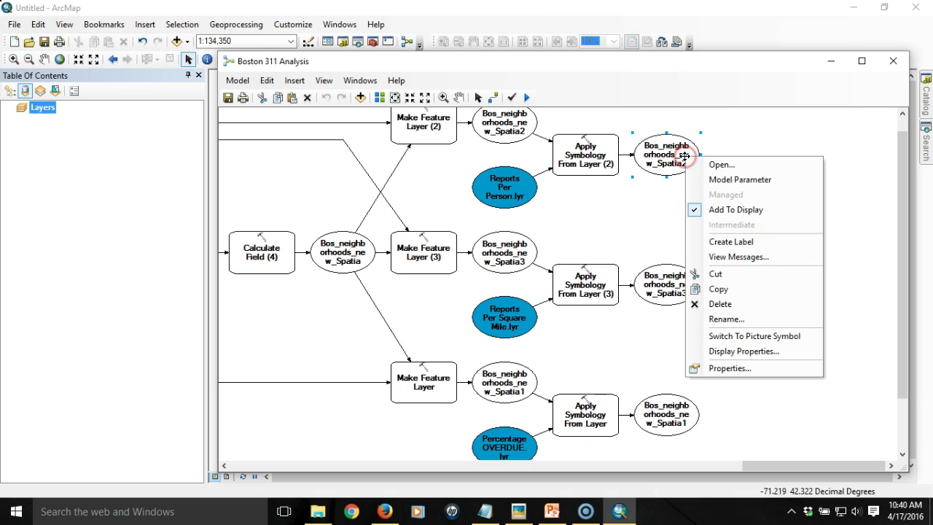
click(745, 144)
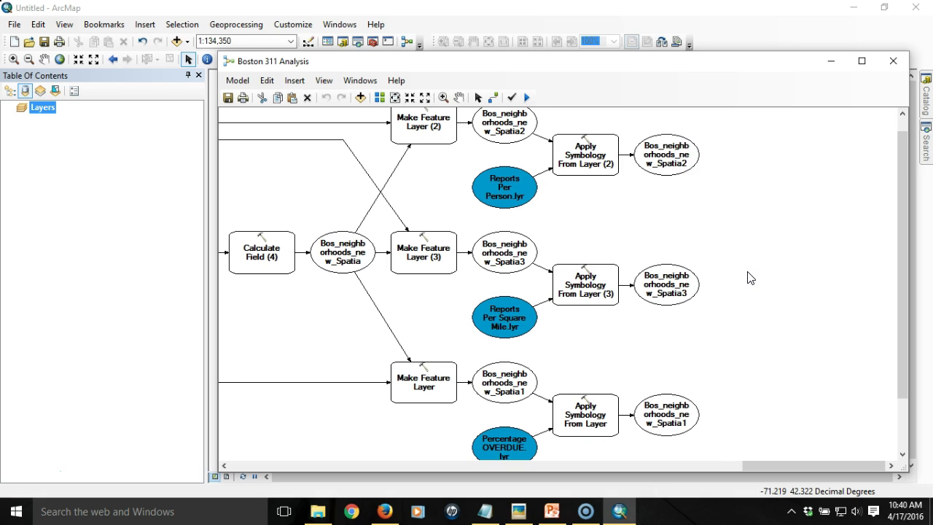
click(760, 238)
click(679, 165)
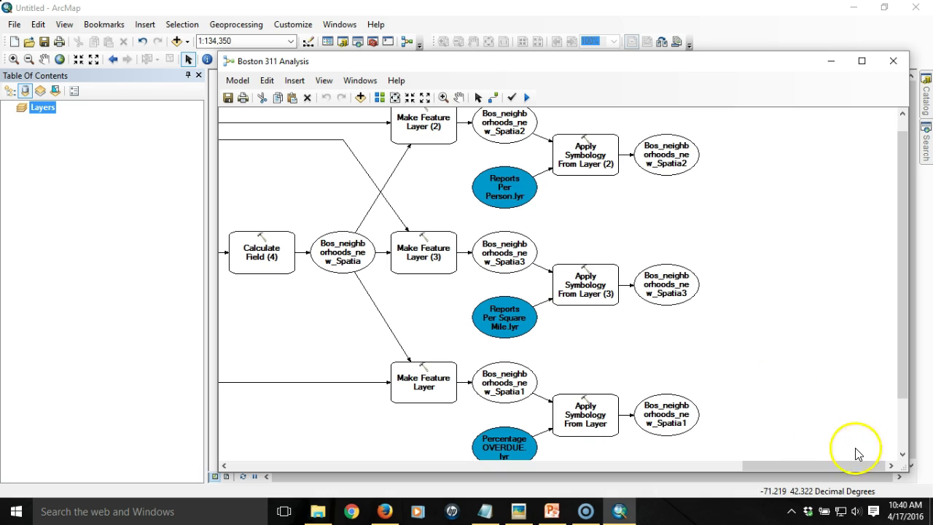
click(891, 465)
Insert a Collect Values tool from Model Only Tools and place it right of the symbology outputs.
click(892, 463)
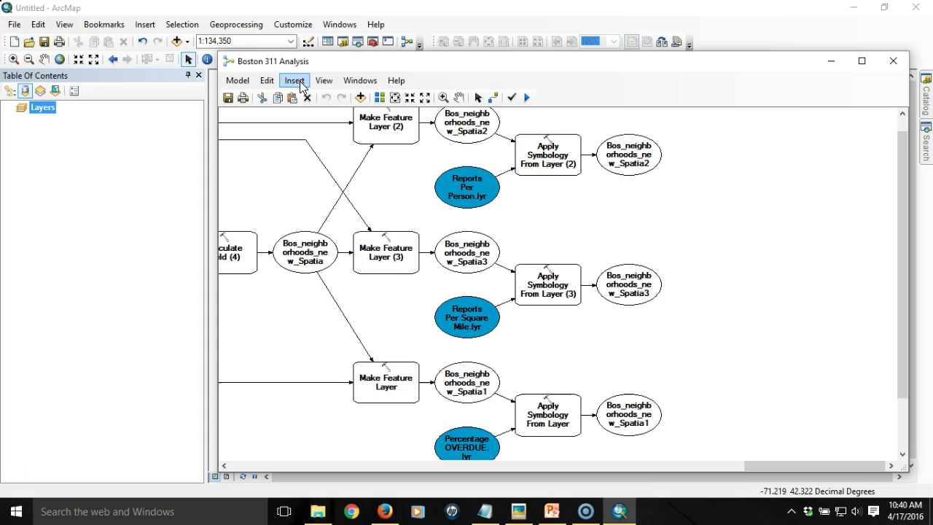
click(300, 83)
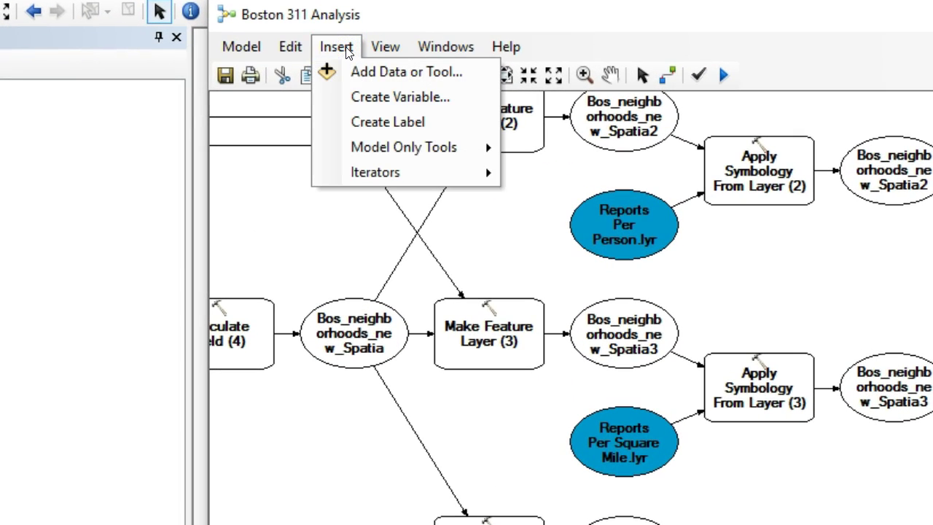
mouse_move(411, 159)
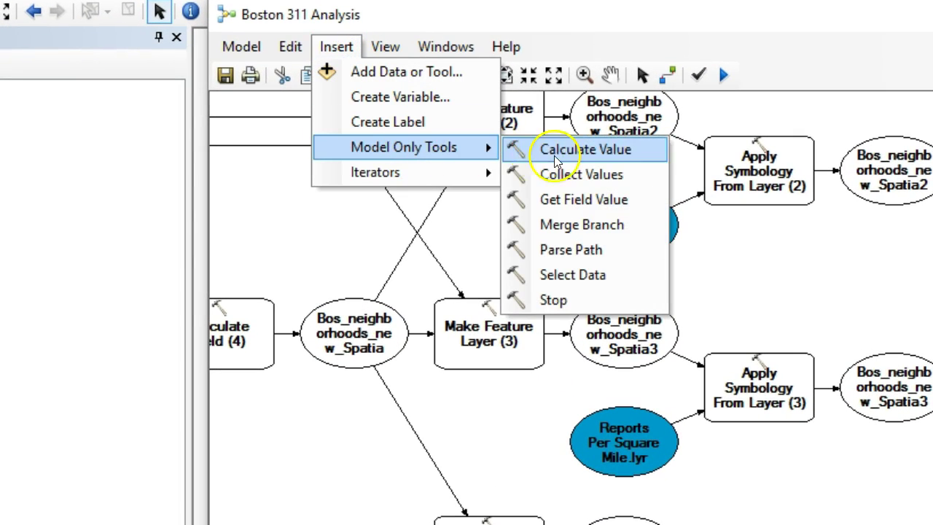
click(583, 176)
drag(267, 175, 734, 278)
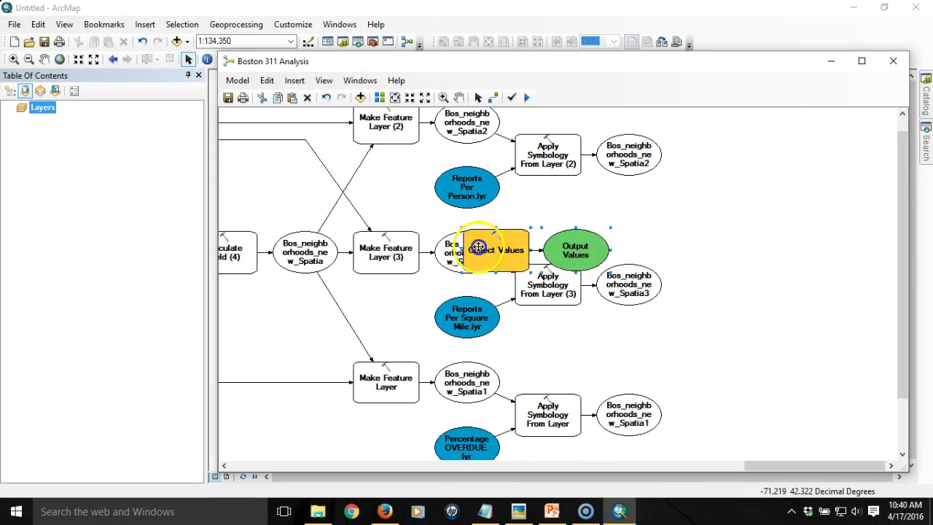
click(779, 336)
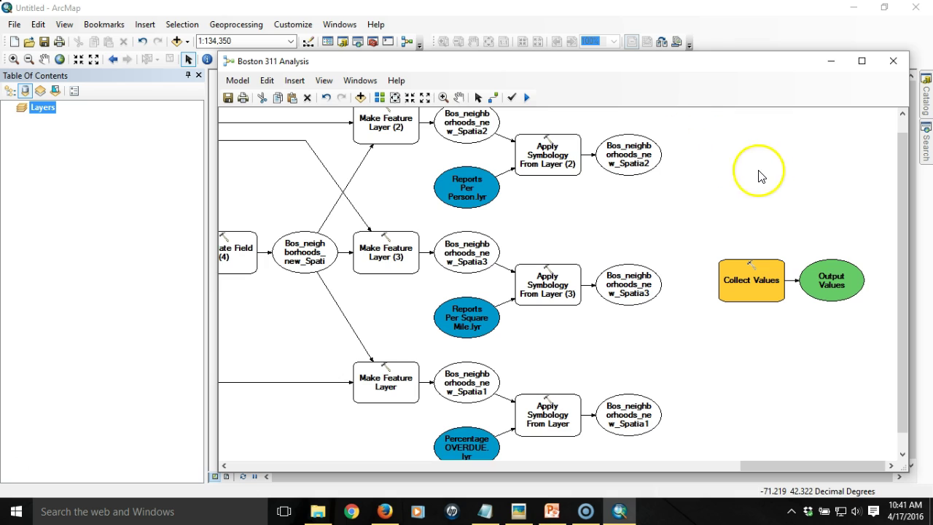
Connect Spatia2, Spatia3 and Spatia1 to Collect Values, each as an Input Value.
click(494, 97)
mouse_move(624, 156)
mouse_down()
mouse_move(687, 209)
mouse_move(742, 280)
mouse_up()
click(774, 282)
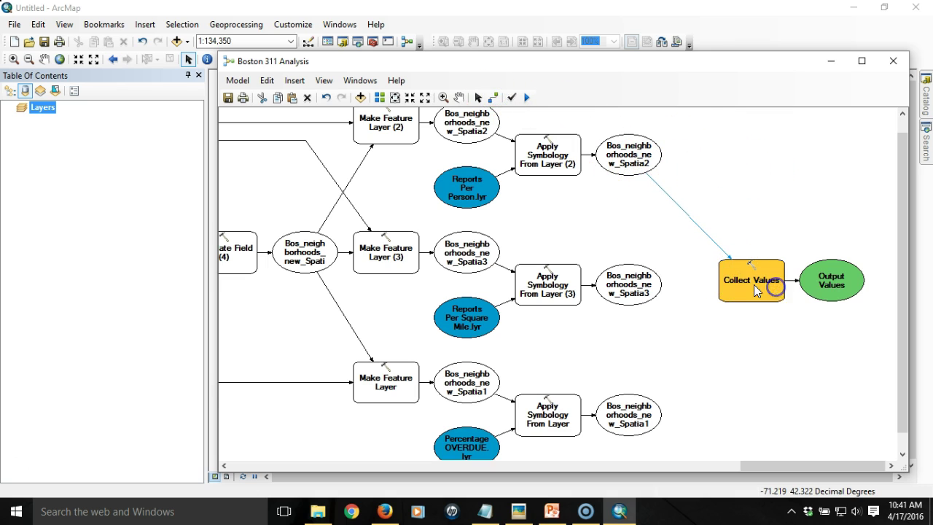
drag(649, 291, 749, 289)
click(780, 295)
drag(628, 417, 742, 290)
click(791, 302)
click(478, 97)
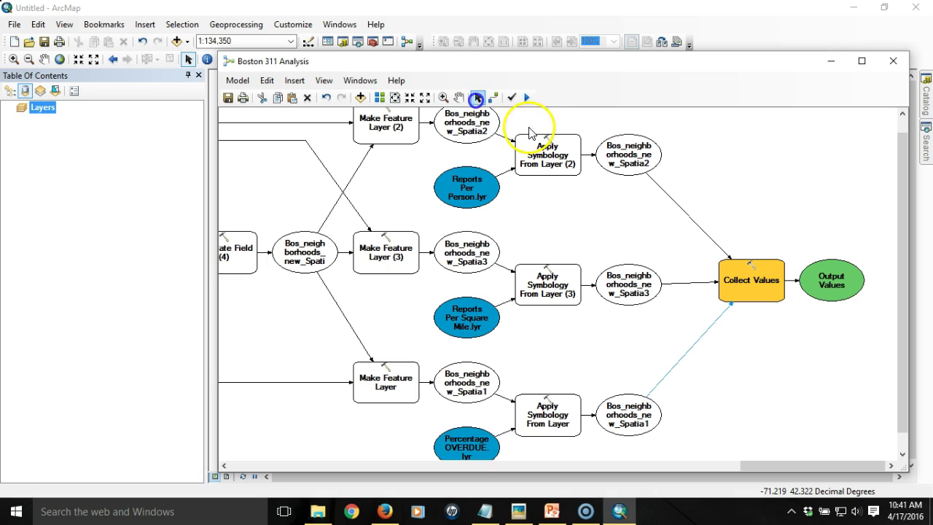
Make Output Values a model parameter and add it to the display.
click(839, 277)
right_click(842, 279)
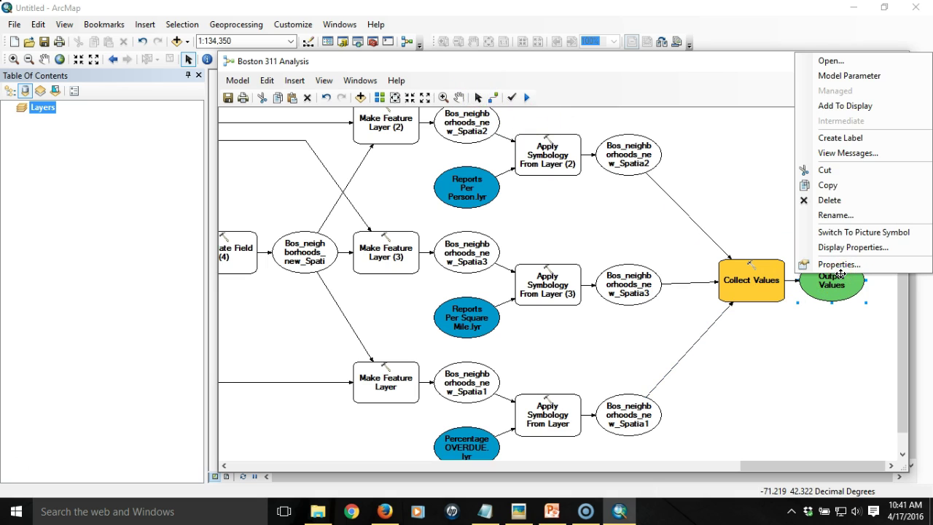
click(850, 76)
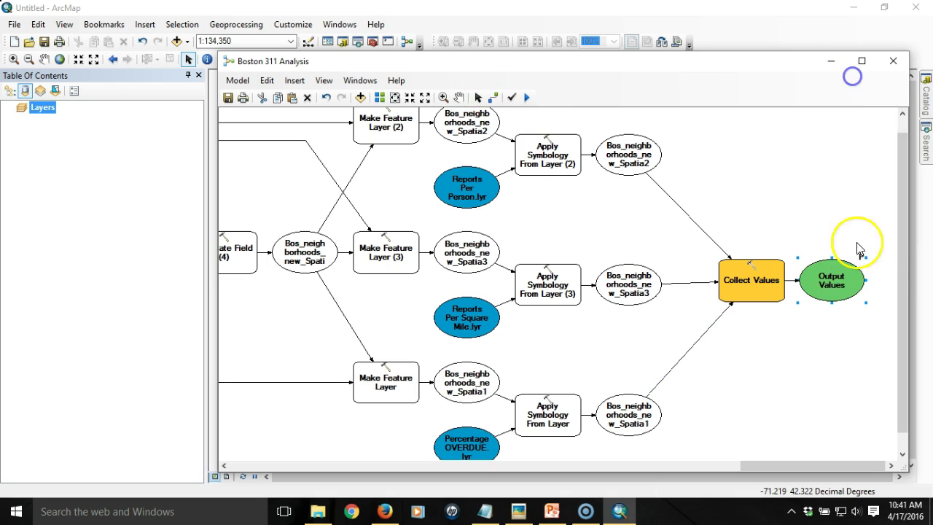
right_click(853, 256)
click(854, 114)
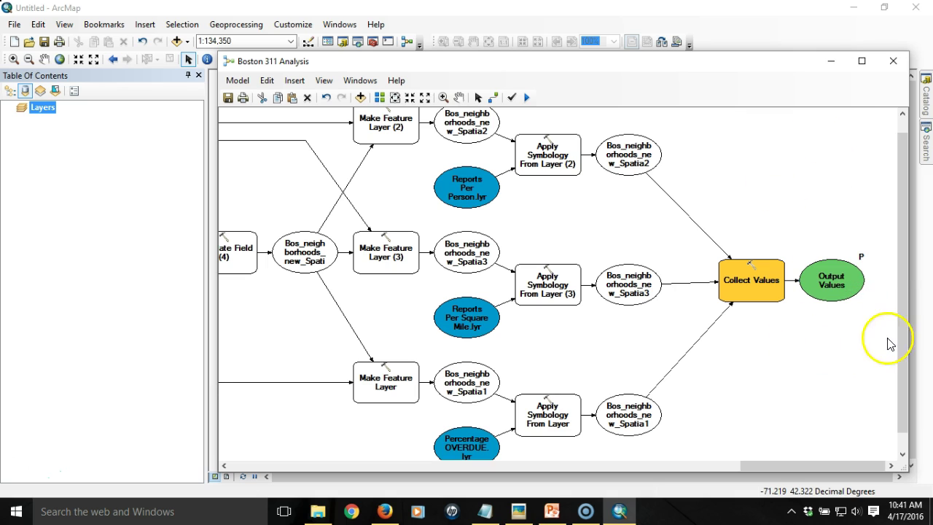
click(838, 281)
click(831, 347)
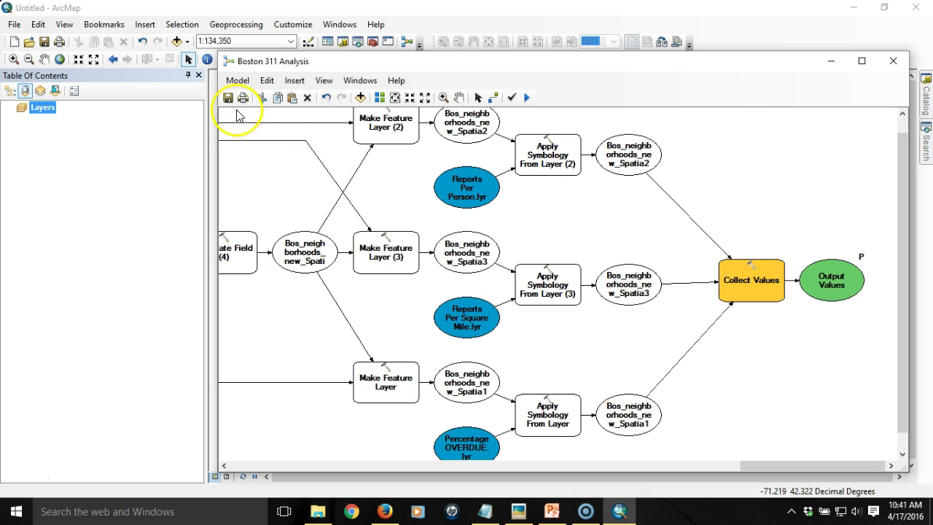
Close ModelBuilder and open the Boston 311 Analysis model from the Catalog.
click(892, 60)
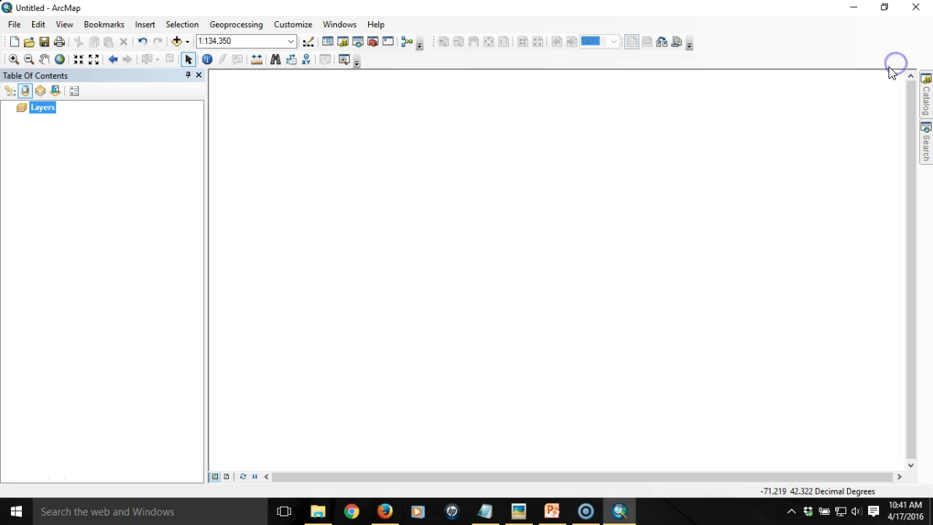
click(924, 95)
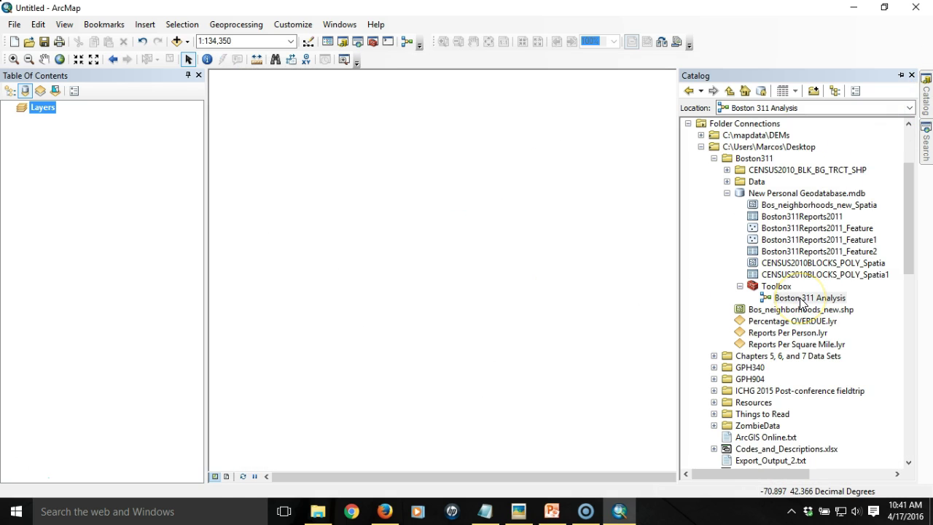
double_click(802, 299)
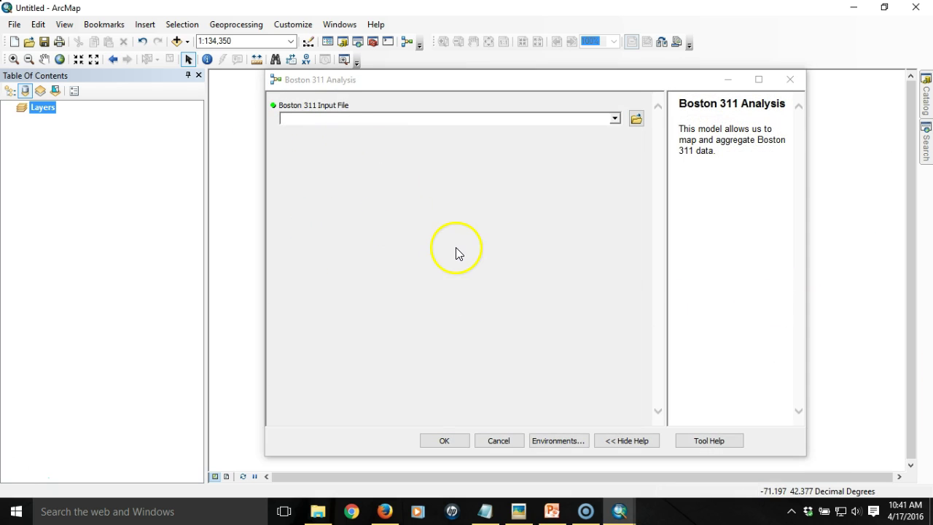
Run the model with Data\Boston311_2016.csv as its input file.
click(636, 120)
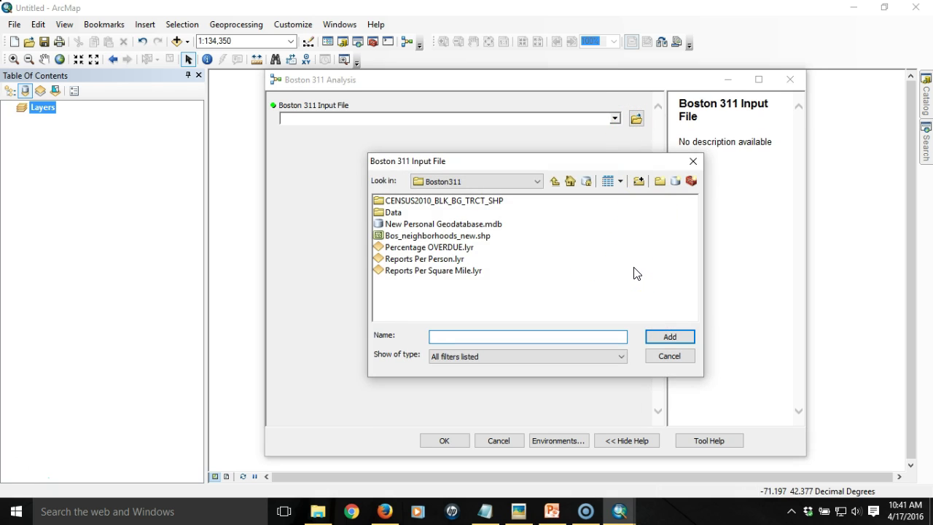
double_click(392, 212)
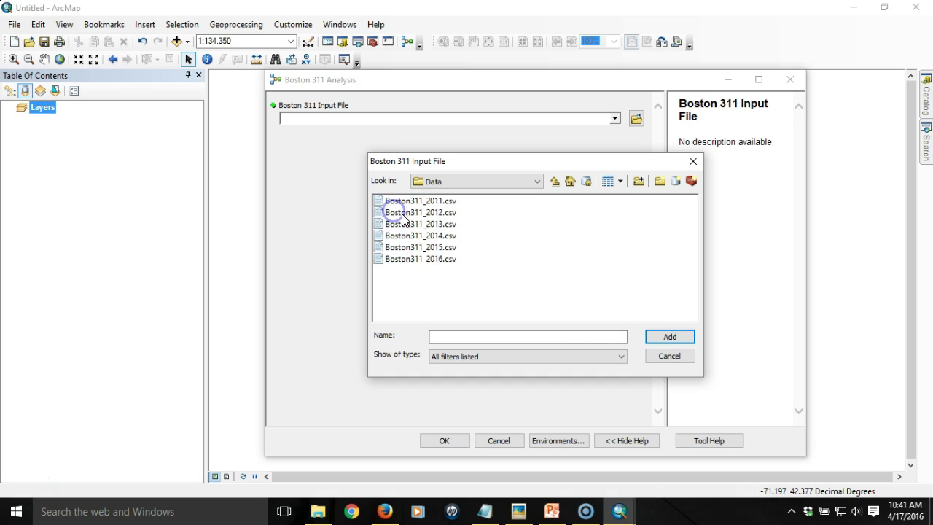
click(437, 259)
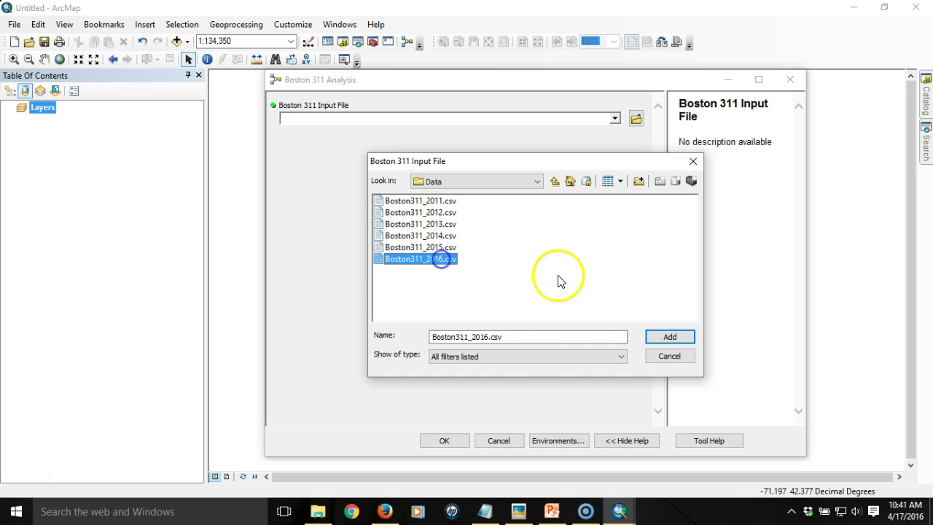
click(671, 337)
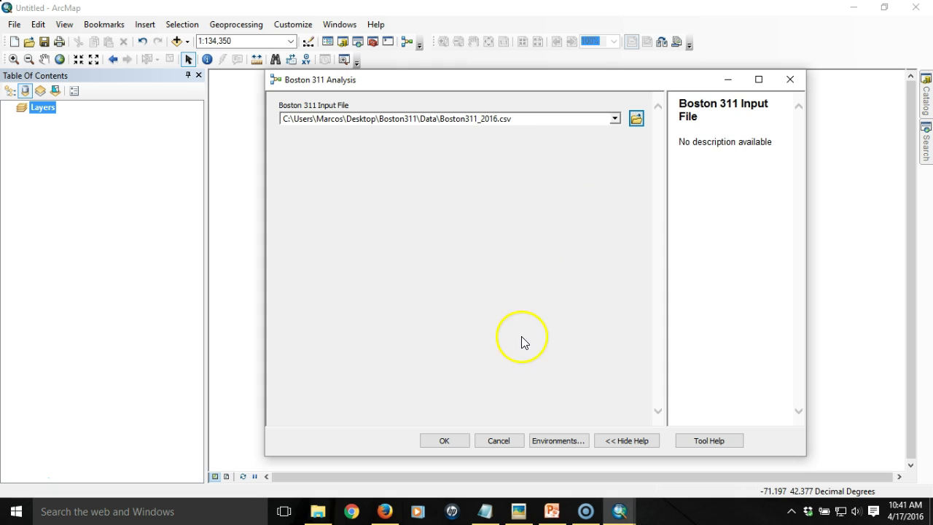
click(454, 441)
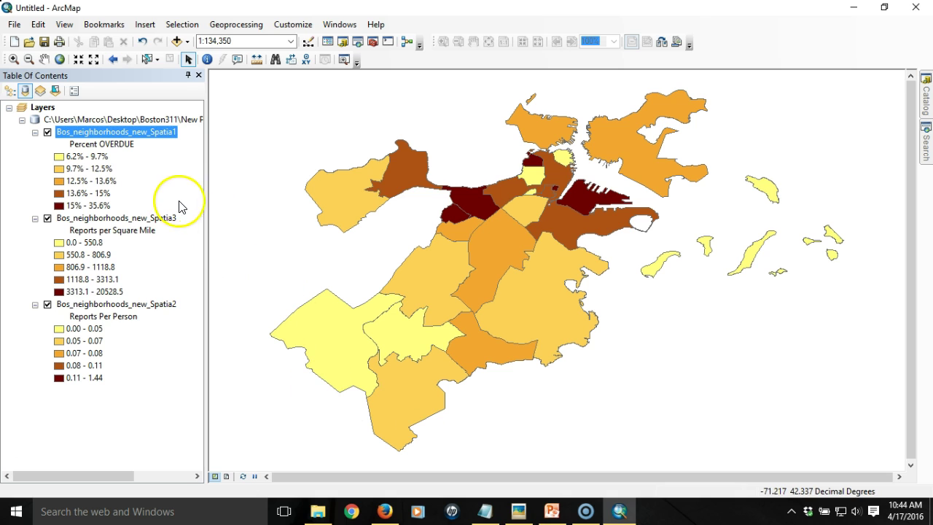
Hide the Percent OVERDUE and Reports per Square Mile layers, then select Boston 311 Analysis in the Catalog Toolbox.
click(47, 132)
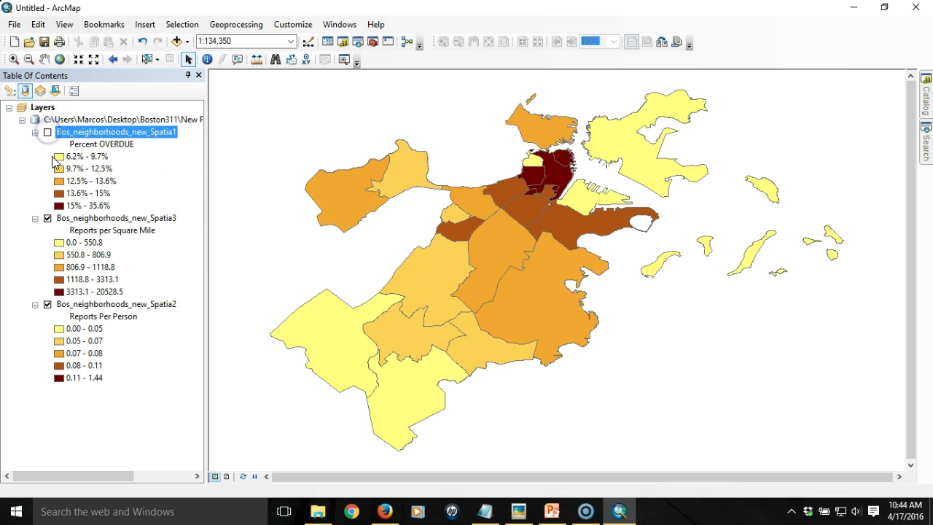
click(47, 217)
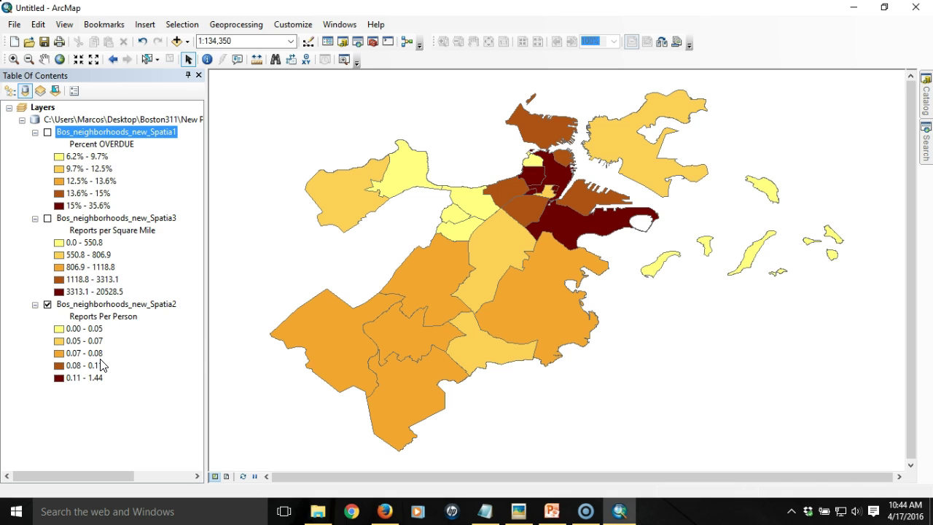
mouse_move(923, 99)
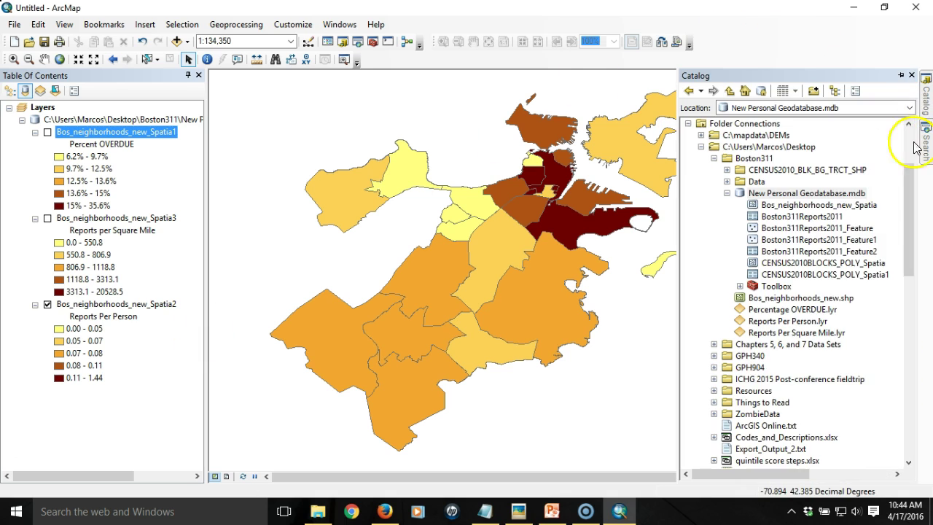
click(740, 286)
click(790, 298)
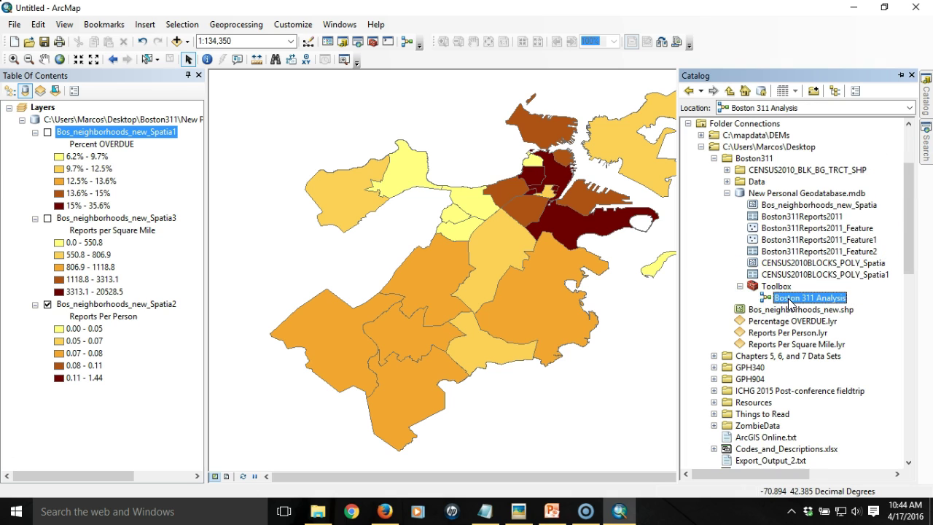